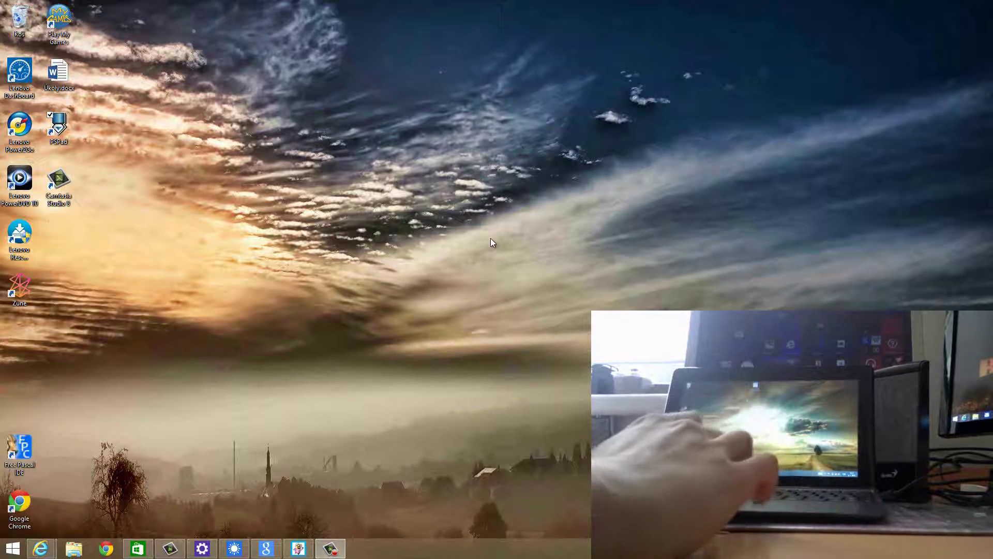
Bring up the charms bar with the clock on the desktop and open the Start screen
{"action": "key", "text": "super+c"}
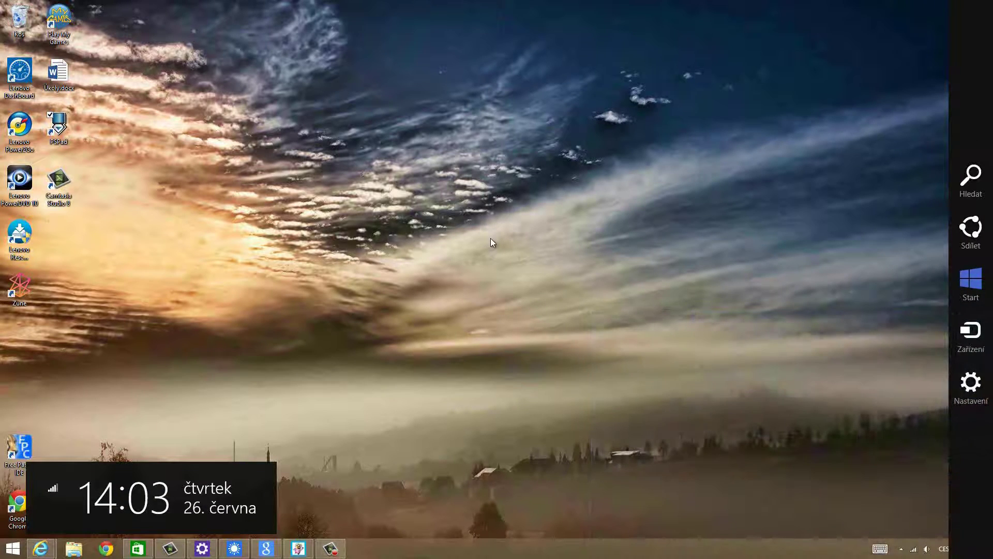
{"action": "key", "text": "super"}
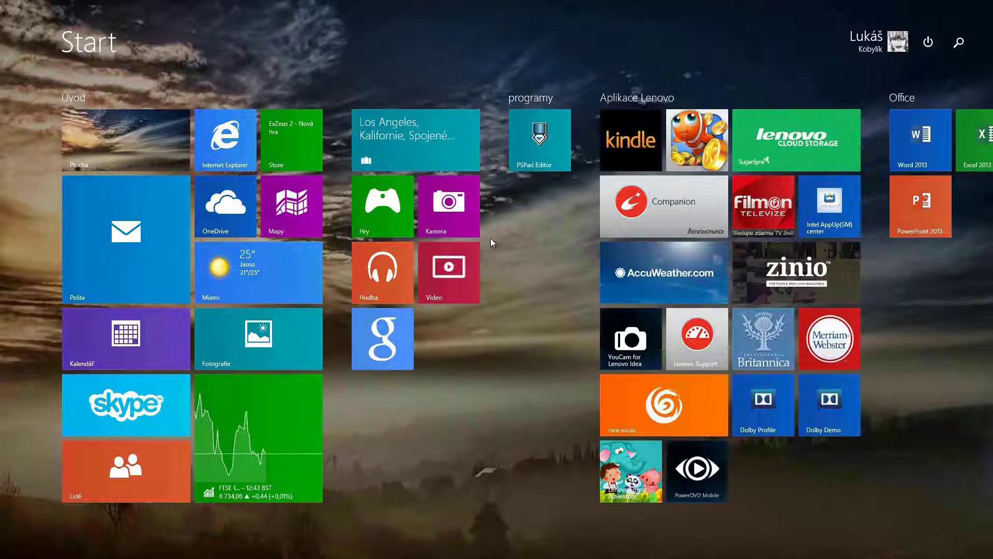
Look through the tile groups on the Start screen
{"action": "key", "text": "Right"}
{"action": "key", "text": "Left"}
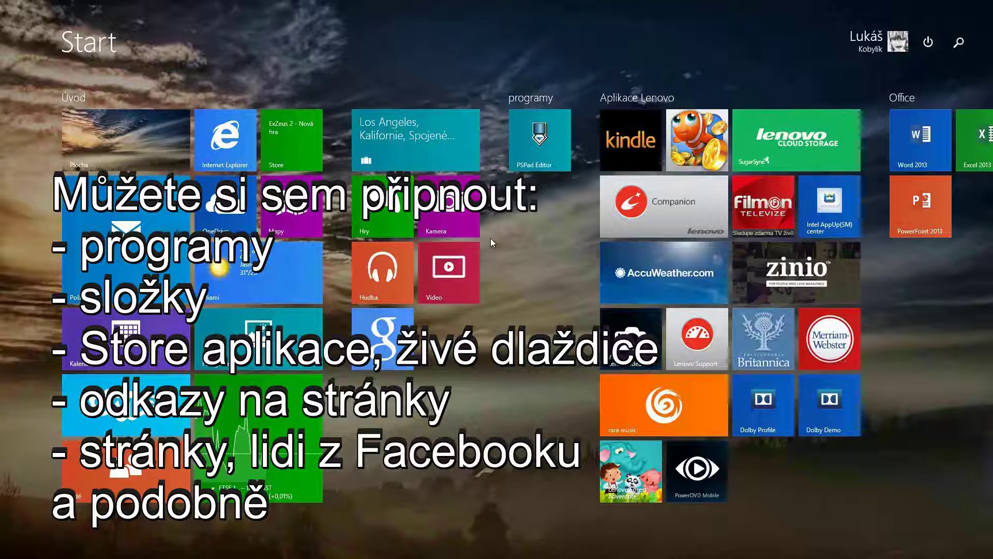
{"action": "key", "text": "Right"}
{"action": "key", "text": "Left"}
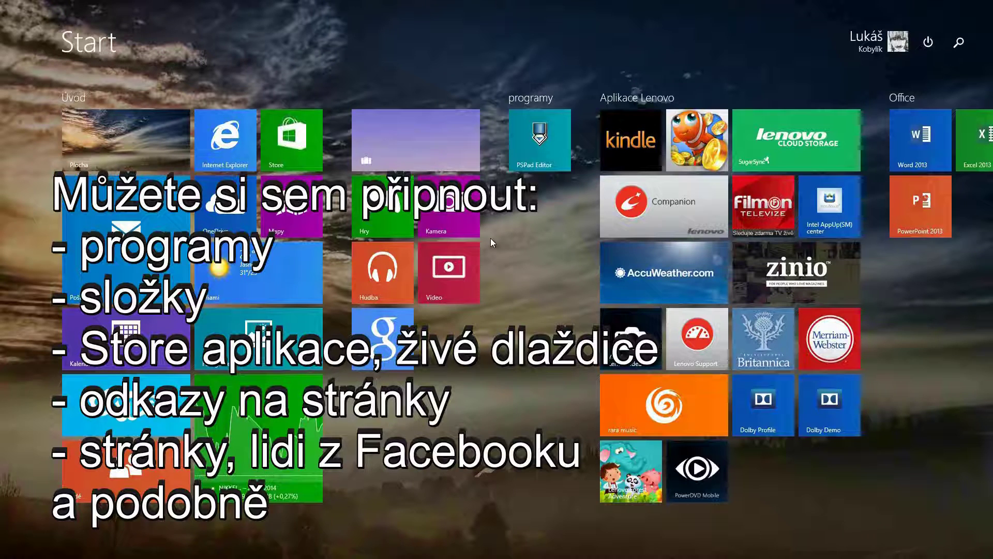
{"action": "key", "text": "Down"}
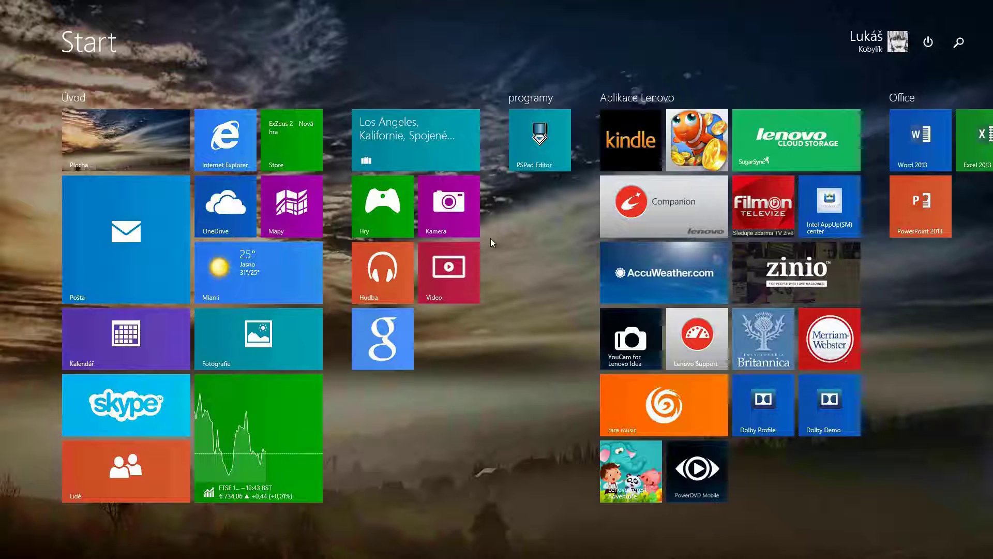
{"action": "key", "text": "Right"}
{"action": "key", "text": "Left"}
{"action": "key", "text": "Left"}
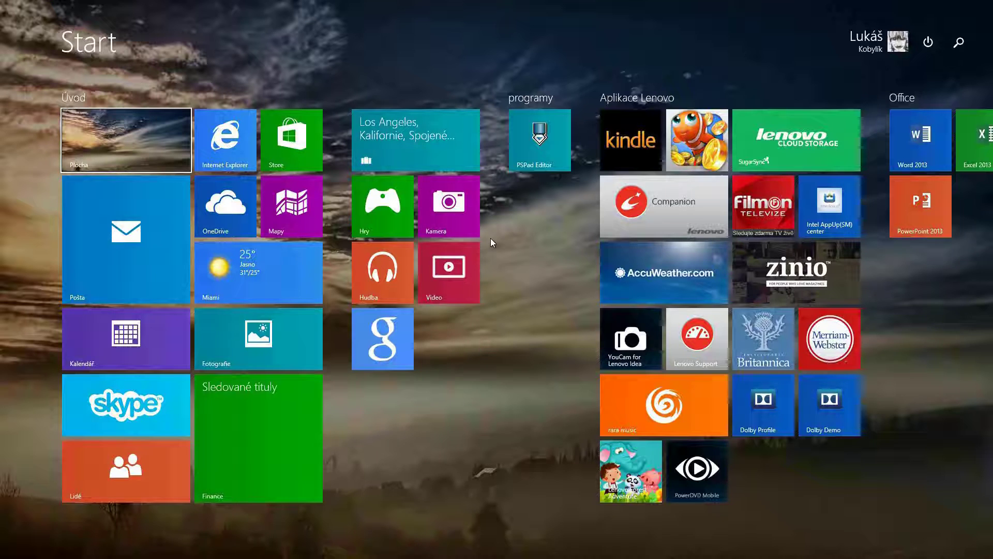
Show the available tile commands for the Internet Explorer tile and for the Word 2013 tile
{"action": "right_click", "coordinate": [226, 139]}
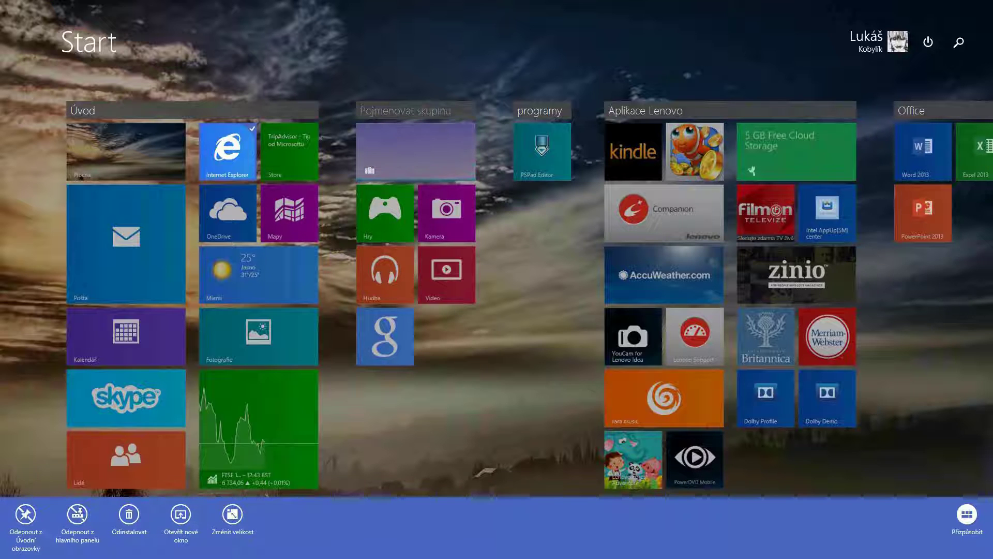
{"action": "left_click", "coordinate": [229, 517]}
{"action": "left_click", "coordinate": [229, 517]}
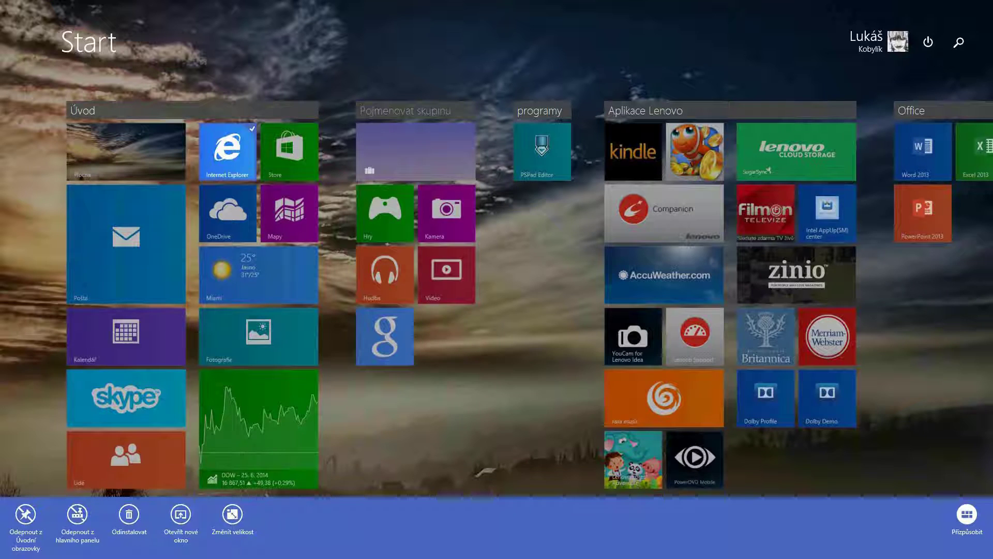
{"action": "right_click", "coordinate": [485, 471]}
{"action": "left_click", "coordinate": [923, 152]}
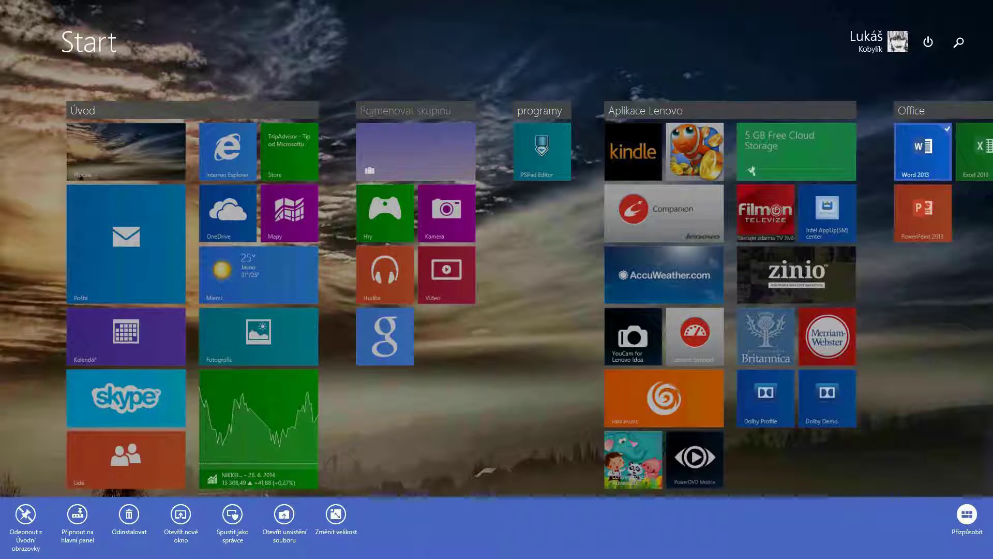
Select the Internet Explorer, Store and OneDrive tiles together, view their size options, and clear the selection
{"action": "right_click", "coordinate": [226, 149]}
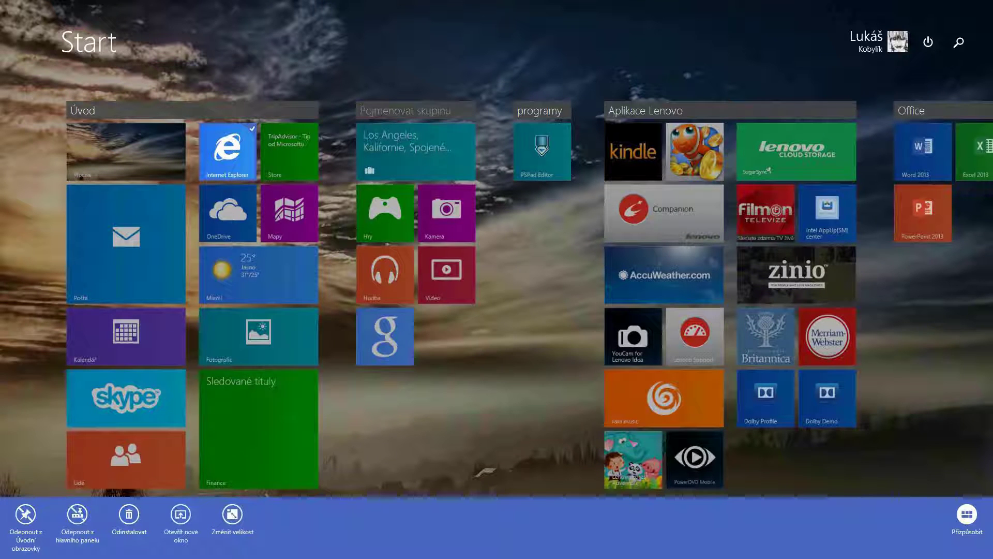
{"action": "left_click", "coordinate": [289, 151]}
{"action": "left_click", "coordinate": [227, 214]}
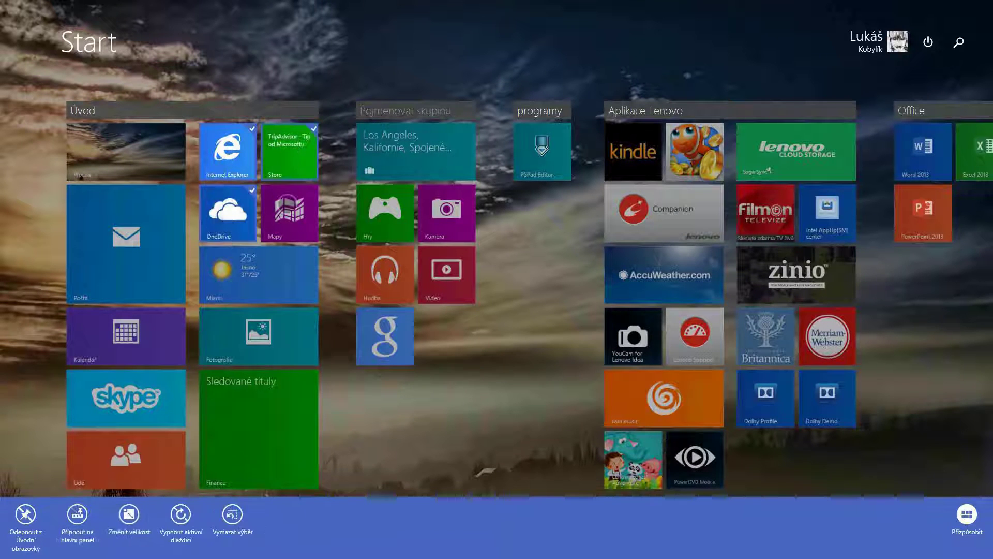
{"action": "left_click", "coordinate": [129, 514]}
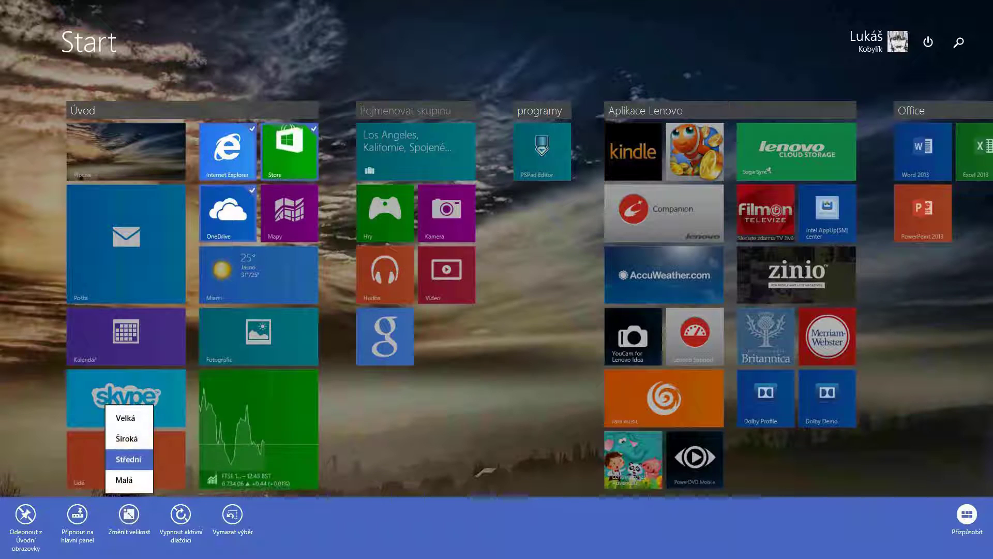
{"action": "left_click", "coordinate": [301, 154]}
{"action": "left_click", "coordinate": [226, 218]}
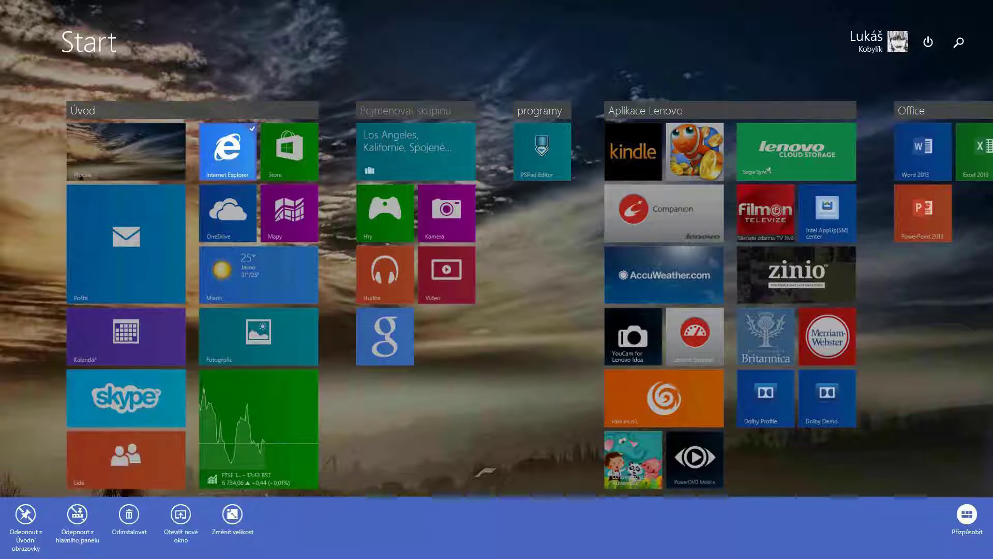
{"action": "left_click", "coordinate": [455, 328]}
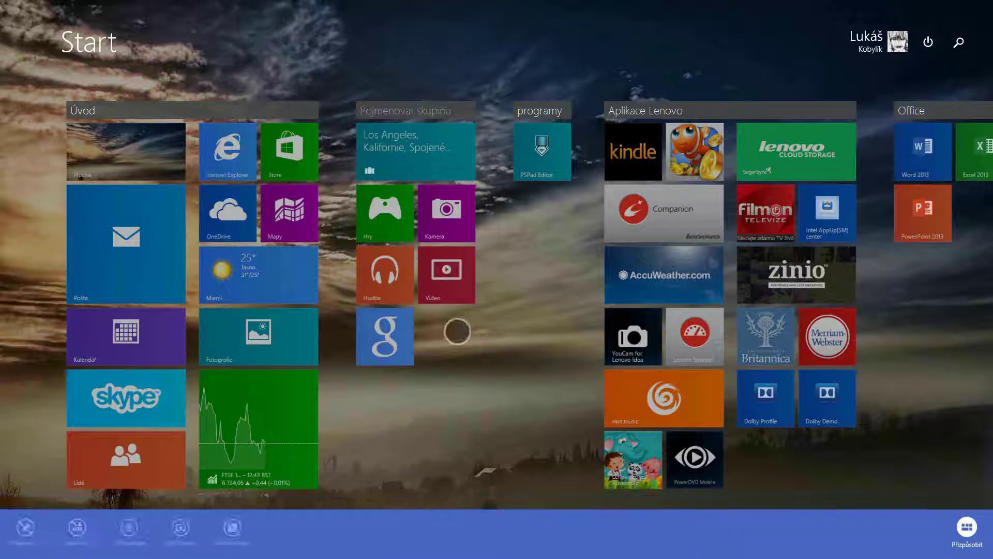
{"action": "left_click", "coordinate": [474, 433]}
Customize the Start screen by entering the name kzrdzdjr for the unnamed tile group, and discard that name
{"action": "right_click", "coordinate": [543, 470]}
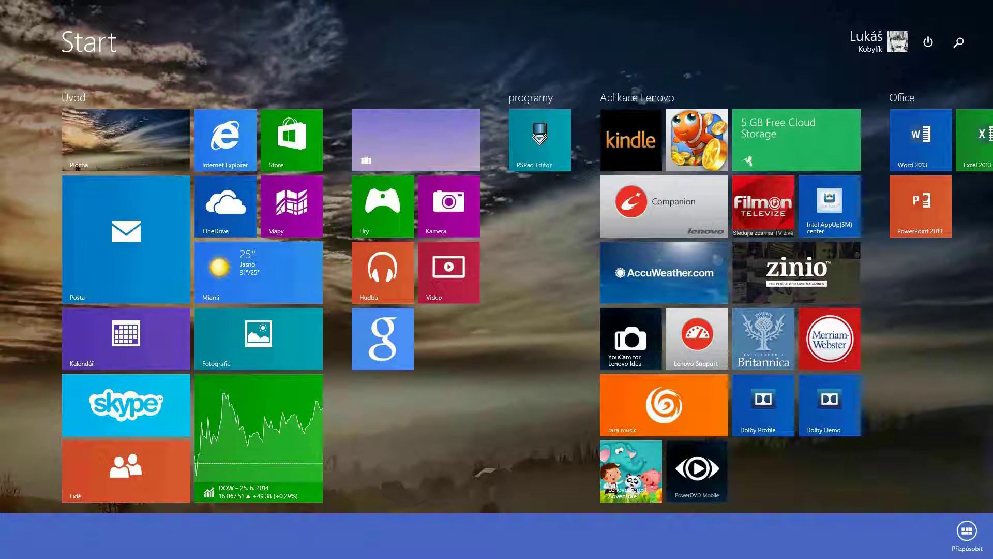
{"action": "left_click", "coordinate": [966, 530]}
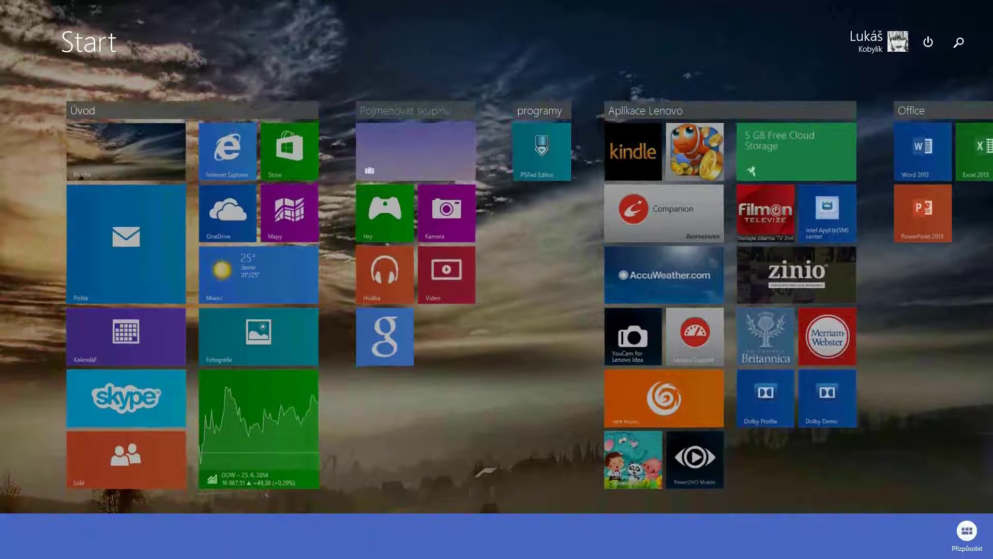
{"action": "left_click", "coordinate": [414, 106]}
{"action": "type", "text": "kzrdzdjr"}
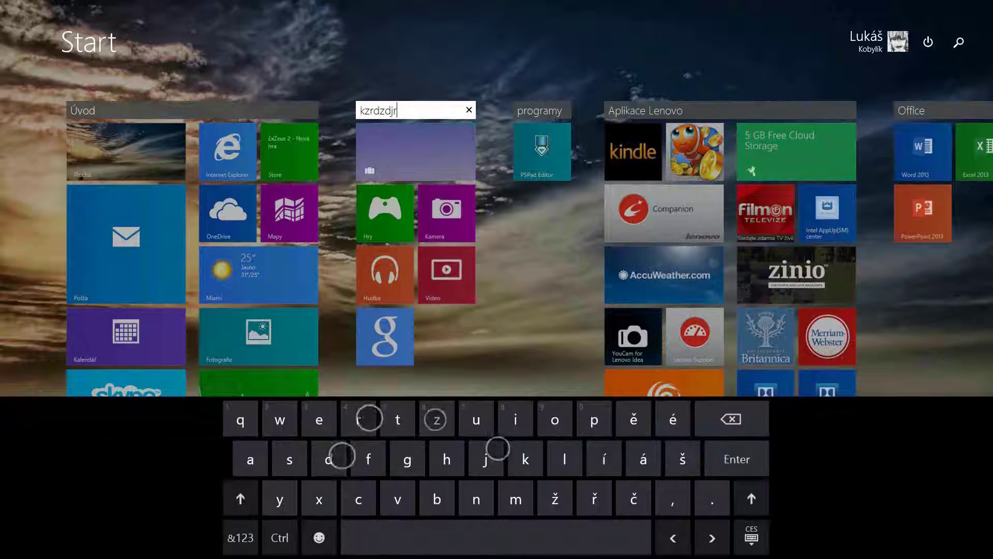
{"action": "key", "text": "BackSpace"}
{"action": "left_click", "coordinate": [538, 311]}
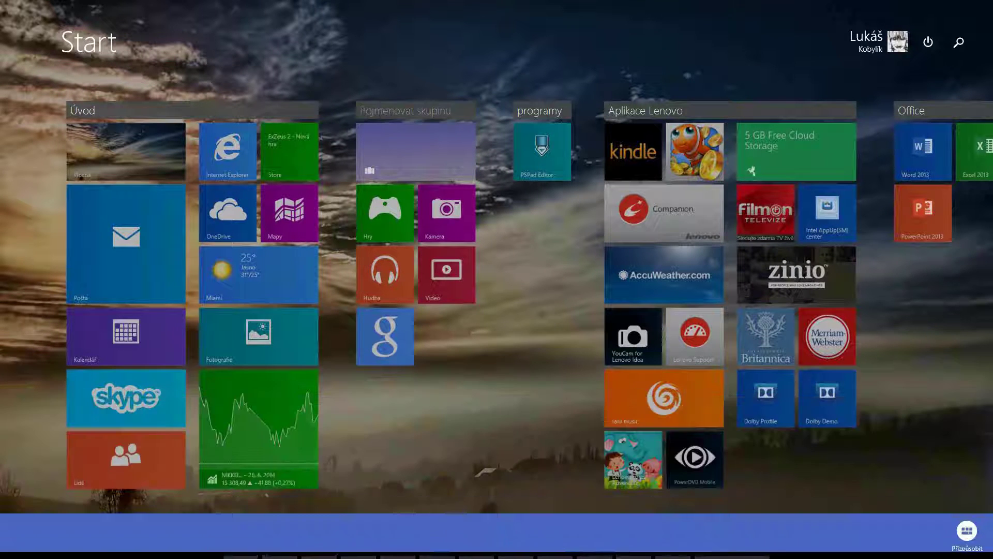
View the zoomed-out Start screen, and check the sorting options in the all-apps view before returning to Start
{"action": "scroll", "coordinate": [296, 310], "scroll_direction": "down", "scroll_amount": 3}
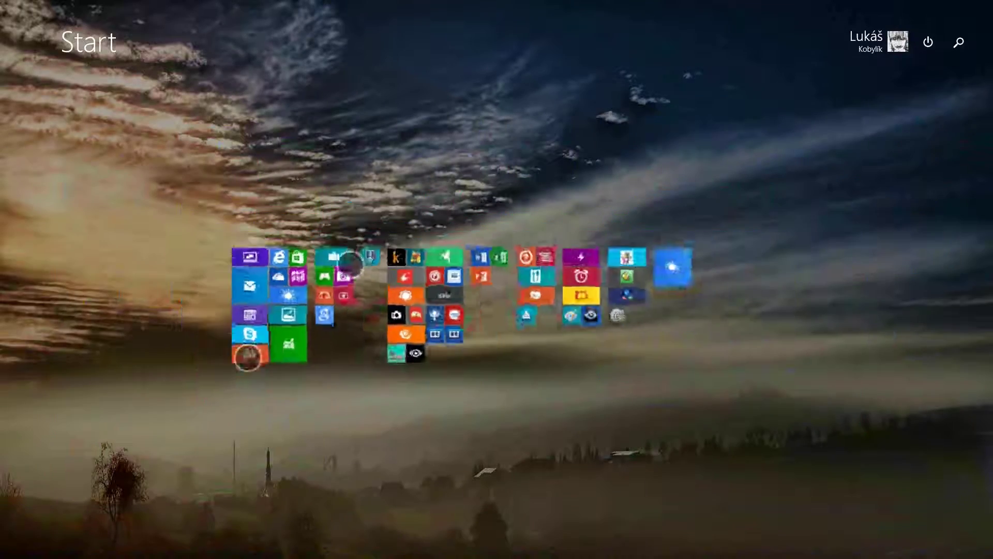
{"action": "scroll", "coordinate": [297, 305], "scroll_direction": "up", "scroll_amount": 3}
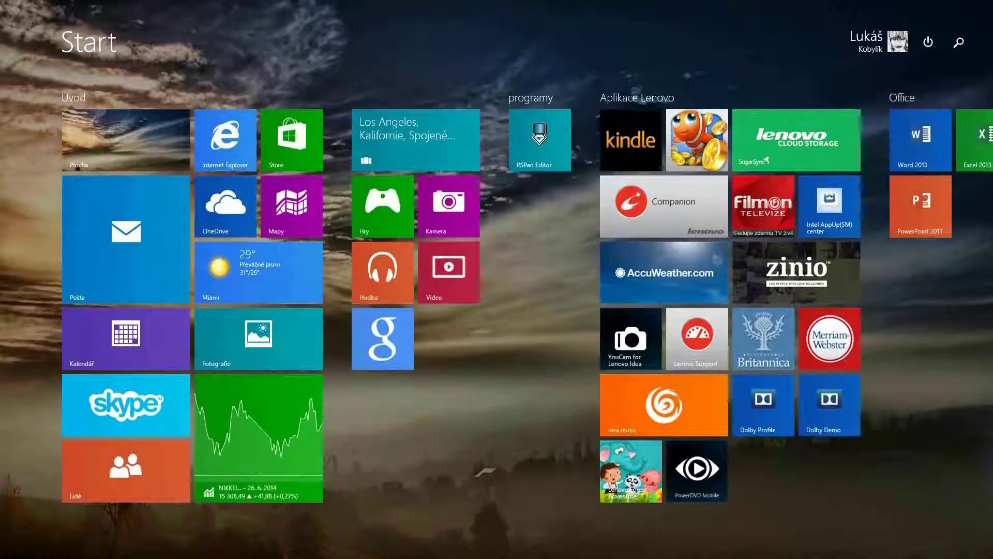
{"action": "left_click_drag", "start_coordinate": [422, 409], "coordinate": [421, 169]}
{"action": "left_click_drag", "start_coordinate": [487, 339], "coordinate": [507, 371]}
{"action": "left_click", "coordinate": [237, 48]}
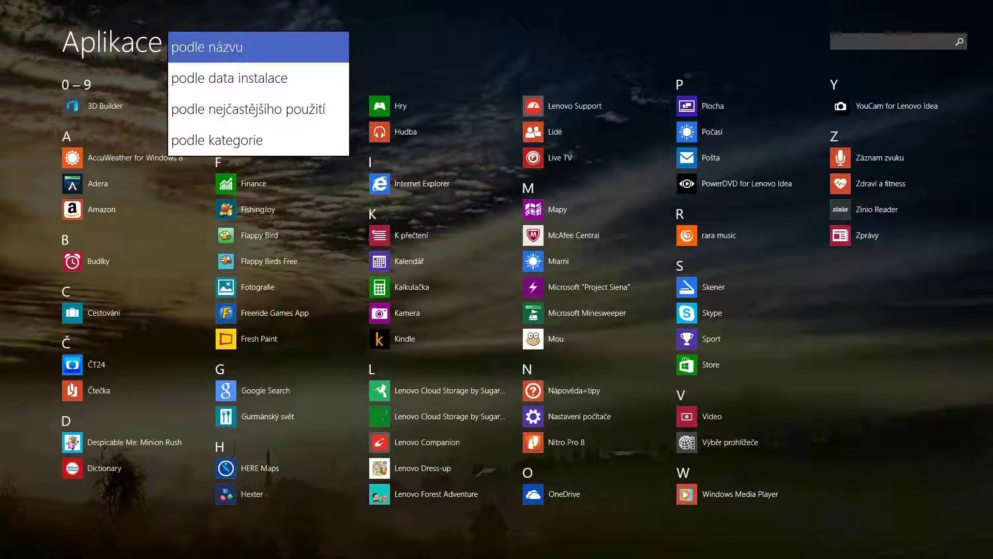
{"action": "key", "text": "super"}
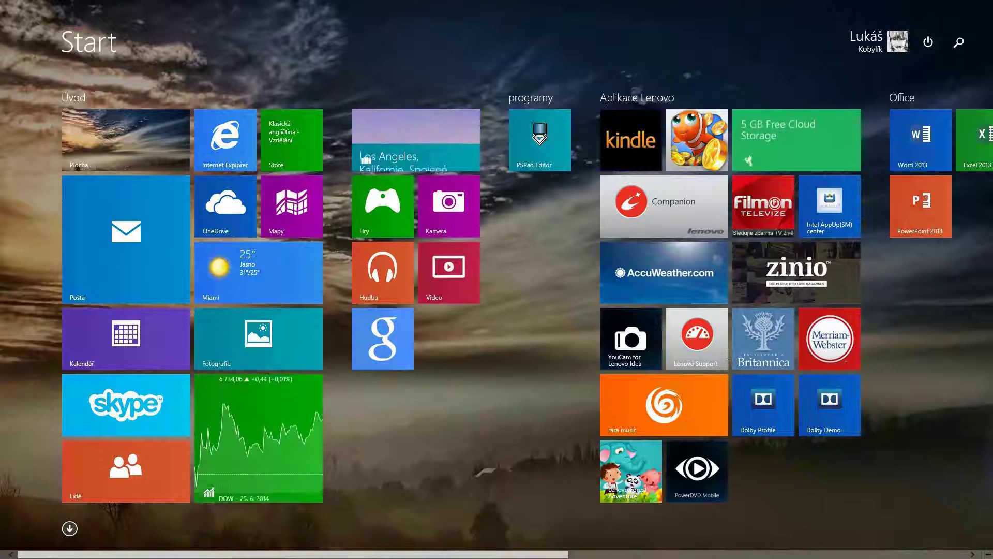
Examine the PSPad Editor tile's commands, including its size options, in both the mouse and touch versions
{"action": "right_click", "coordinate": [547, 141]}
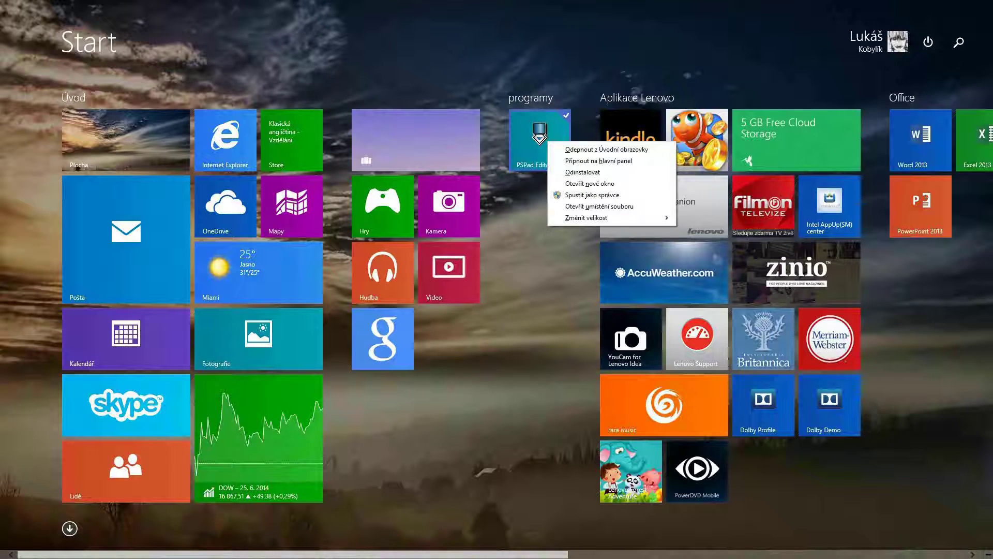
{"action": "key", "text": "Escape"}
{"action": "right_click", "coordinate": [543, 141]}
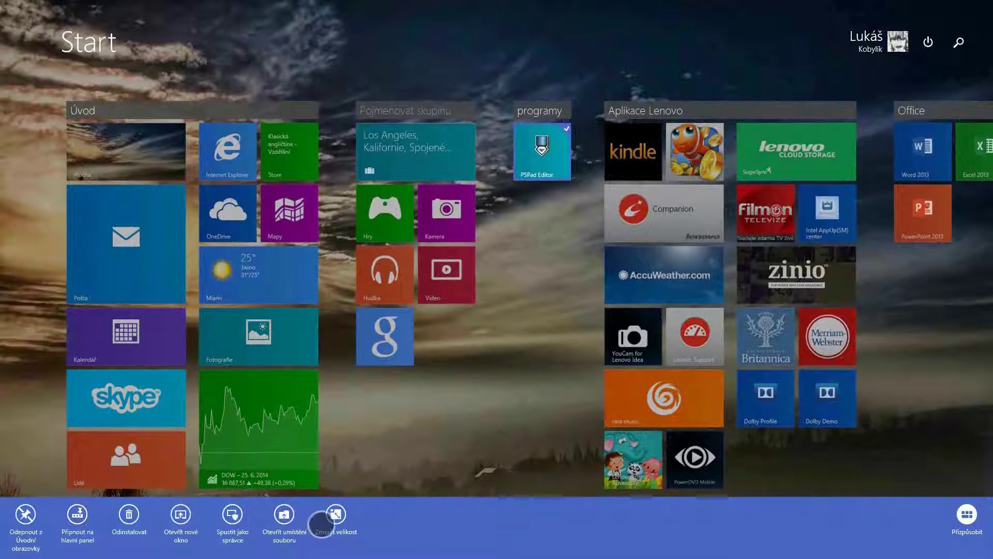
{"action": "key", "text": "Escape"}
{"action": "right_click", "coordinate": [530, 151]}
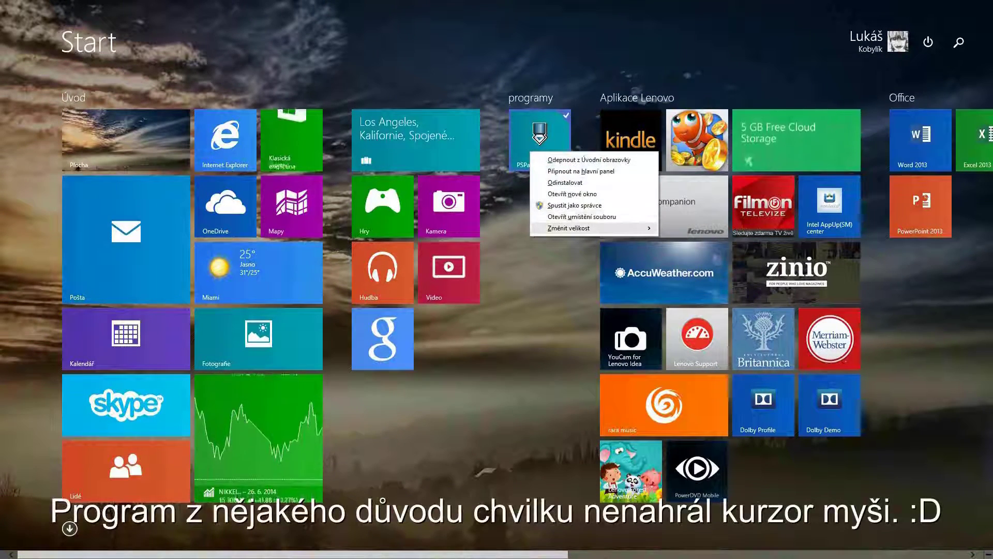
{"action": "mouse_move", "coordinate": [569, 228]}
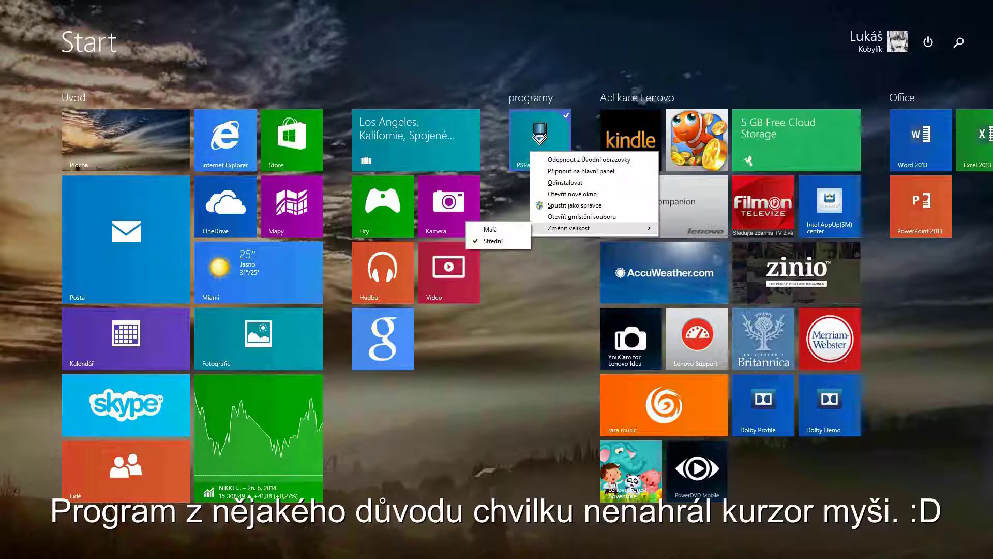
{"action": "key", "text": "Escape"}
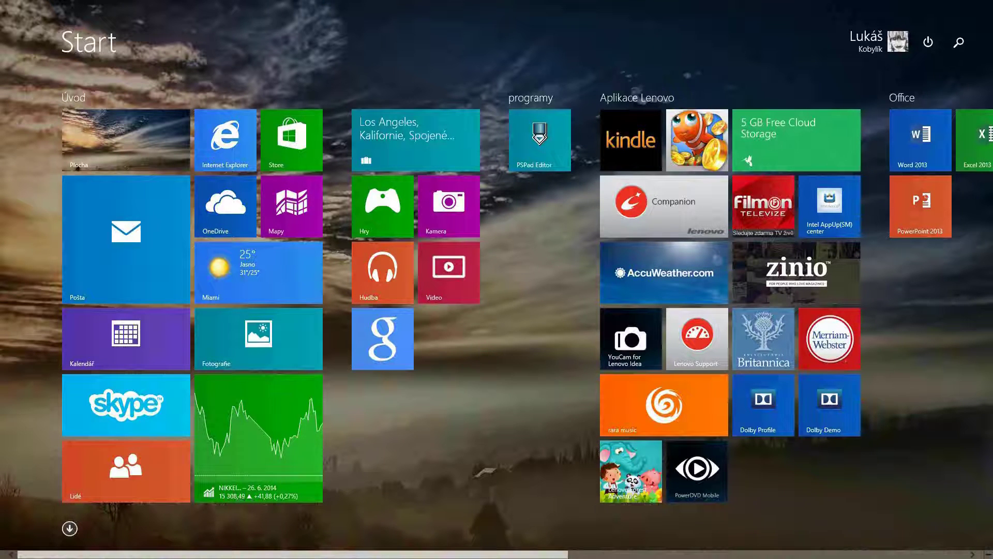
Turn on group naming, enter hgjghdjxfj as the unnamed tile group's name, and delete it again
{"action": "right_click", "coordinate": [463, 344]}
{"action": "left_click", "coordinate": [496, 353]}
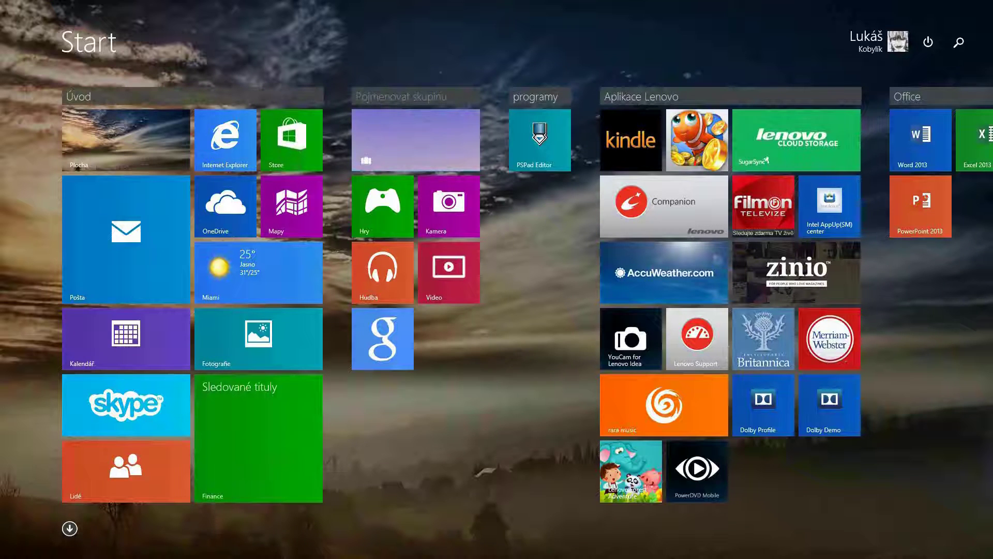
{"action": "left_click", "coordinate": [419, 97]}
{"action": "left_click", "coordinate": [314, 98]}
{"action": "left_click", "coordinate": [370, 97]}
{"action": "type", "text": "hgjghdjxfj"}
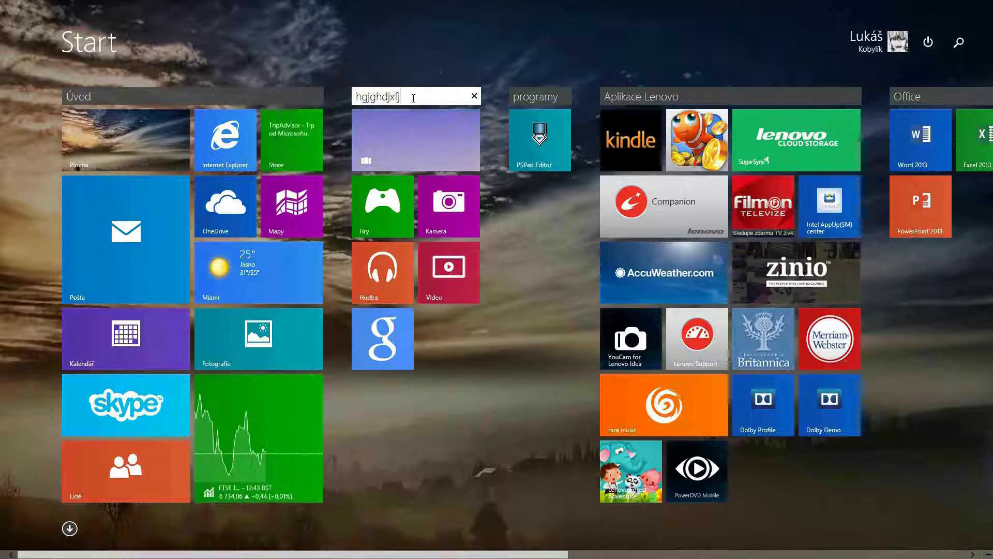
{"action": "key", "text": "ctrl+a"}
{"action": "key", "text": "BackSpace"}
{"action": "left_click", "coordinate": [524, 263]}
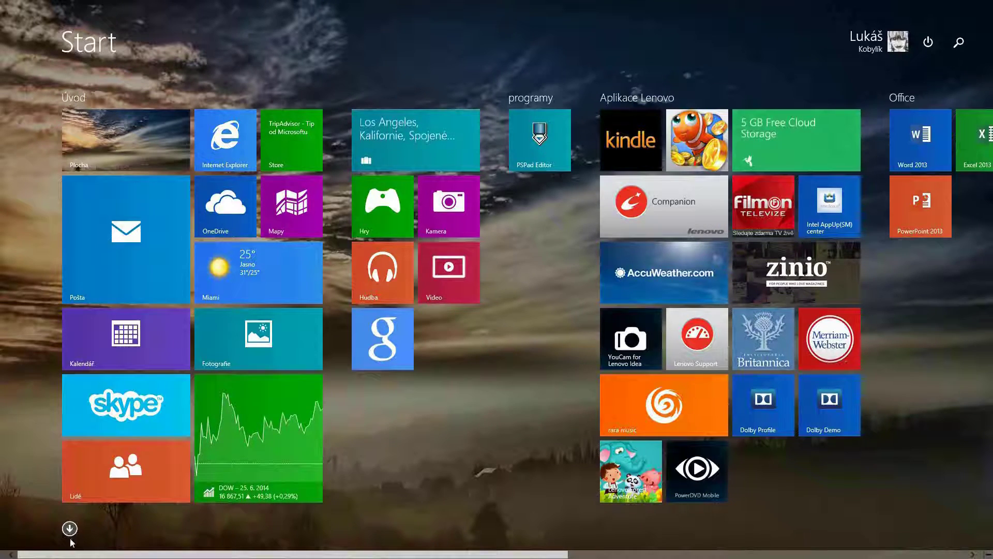
Zoom out to the tile group overview, pick up the Úvod group, and return to the full-size tiles
{"action": "scroll", "coordinate": [73, 535], "scroll_direction": "down", "scroll_amount": 5}
{"action": "scroll", "coordinate": [76, 533], "scroll_direction": "up", "scroll_amount": 5}
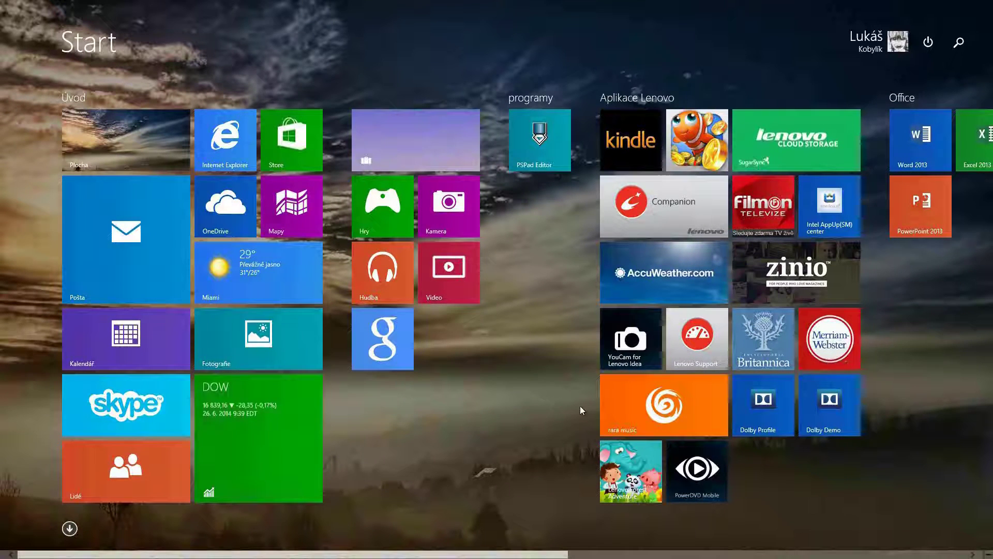
{"action": "left_click", "coordinate": [988, 554]}
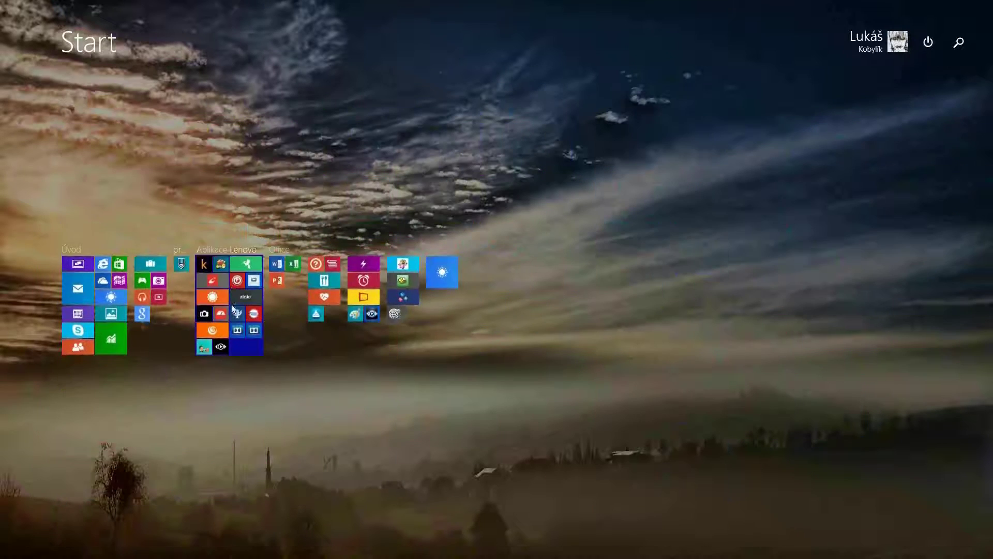
{"action": "left_click_drag", "start_coordinate": [102, 299], "coordinate": [64, 276]}
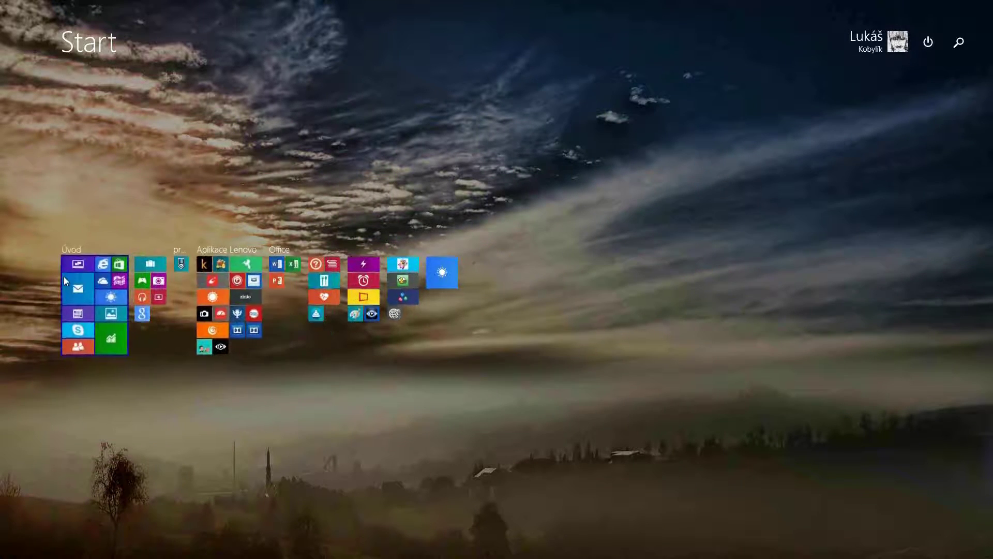
{"action": "left_click", "coordinate": [64, 276]}
{"action": "scroll", "coordinate": [126, 257], "scroll_direction": "down", "scroll_amount": 1}
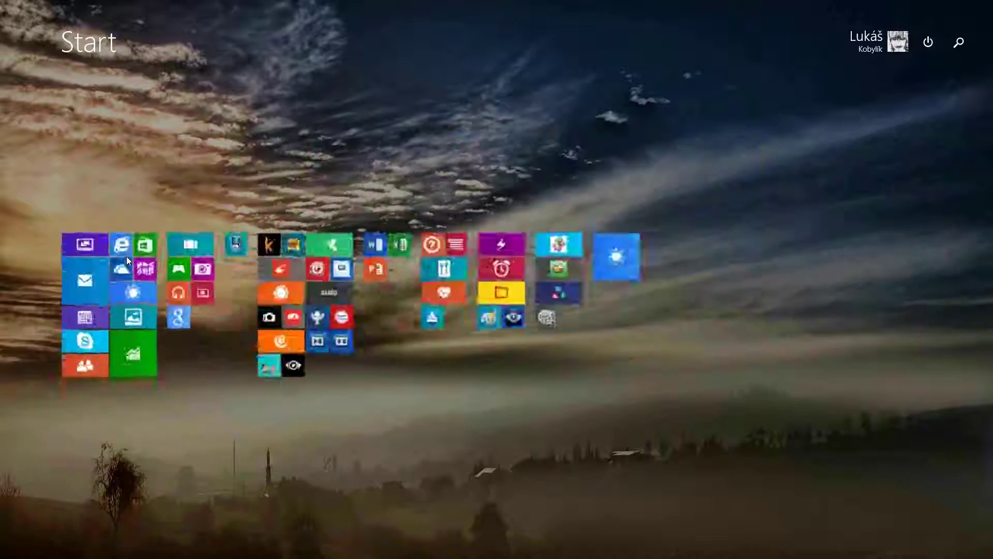
{"action": "left_click", "coordinate": [96, 300]}
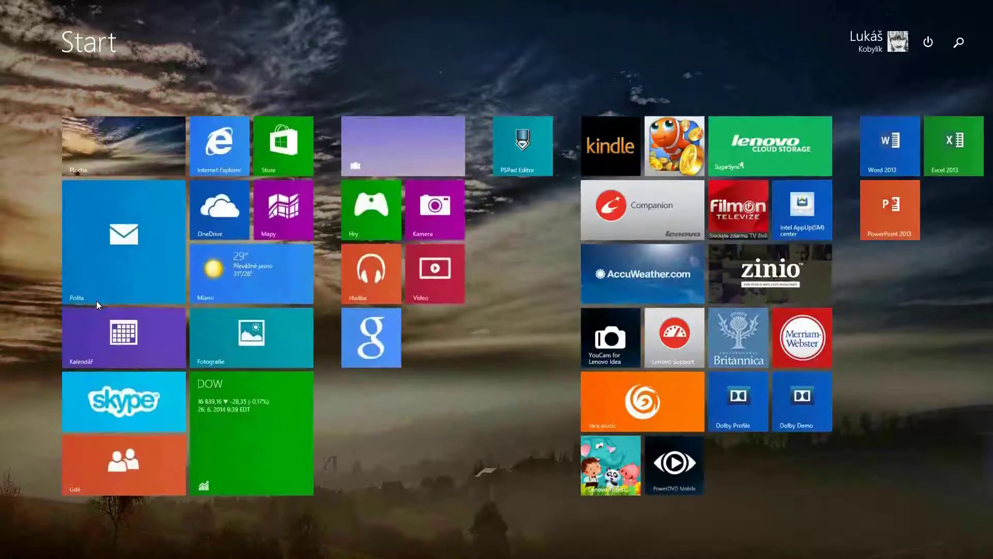
Open the all-apps view and examine the commands available for AccuWeather for Windows 8, Adera and Amazon with the mouse
{"action": "left_click", "coordinate": [72, 529]}
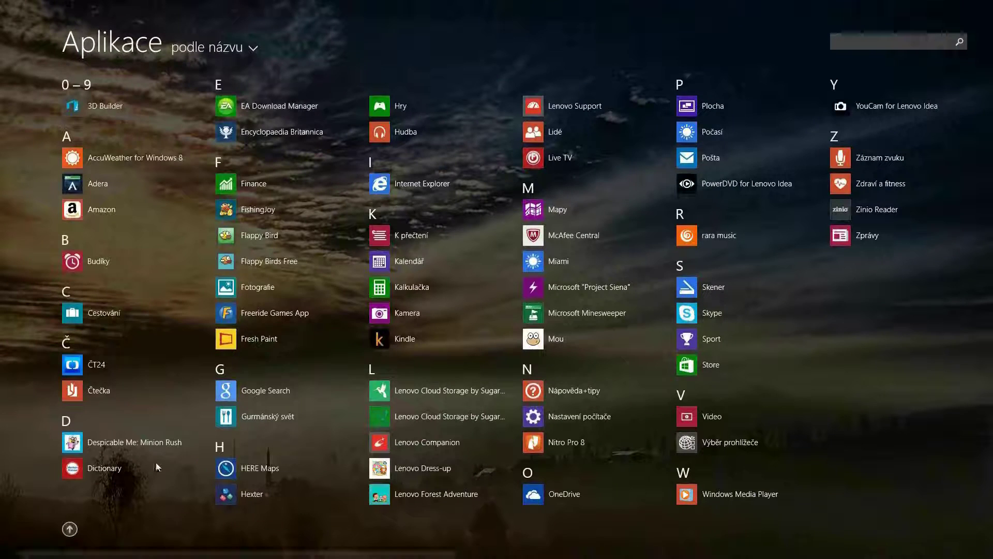
{"action": "right_click", "coordinate": [119, 160]}
{"action": "right_click", "coordinate": [96, 185]}
{"action": "right_click", "coordinate": [93, 186]}
{"action": "right_click", "coordinate": [82, 206]}
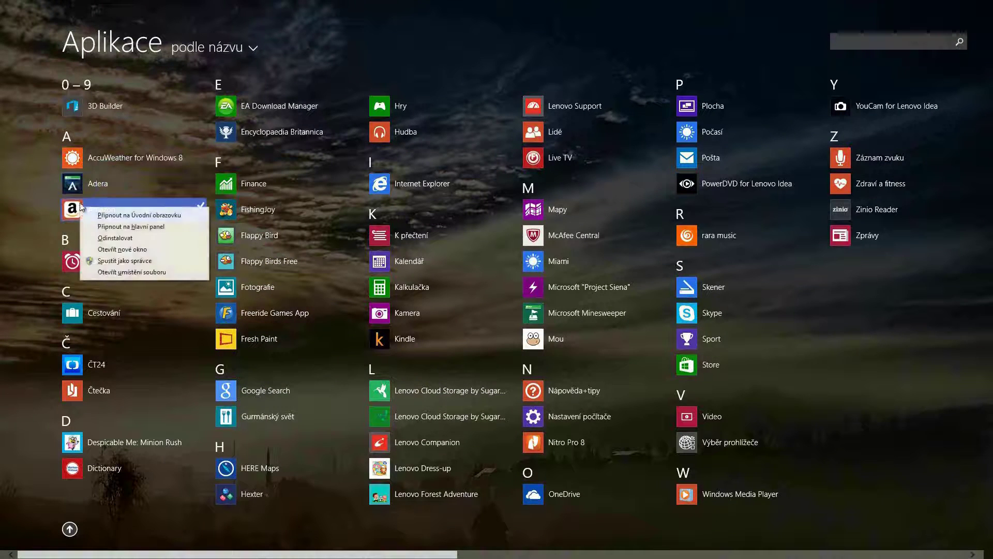
{"action": "right_click", "coordinate": [110, 110]}
{"action": "left_click", "coordinate": [27, 161]}
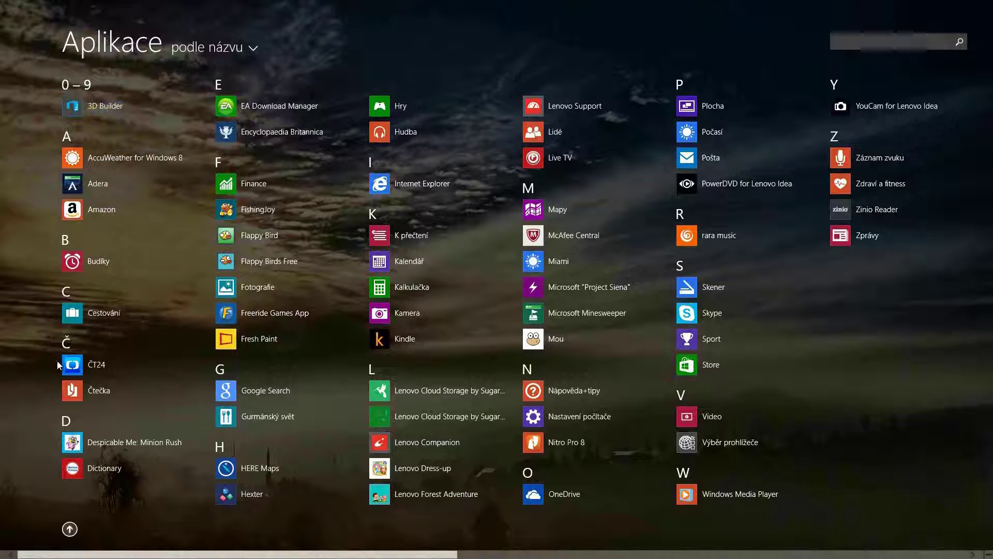
{"action": "right_click", "coordinate": [110, 162]}
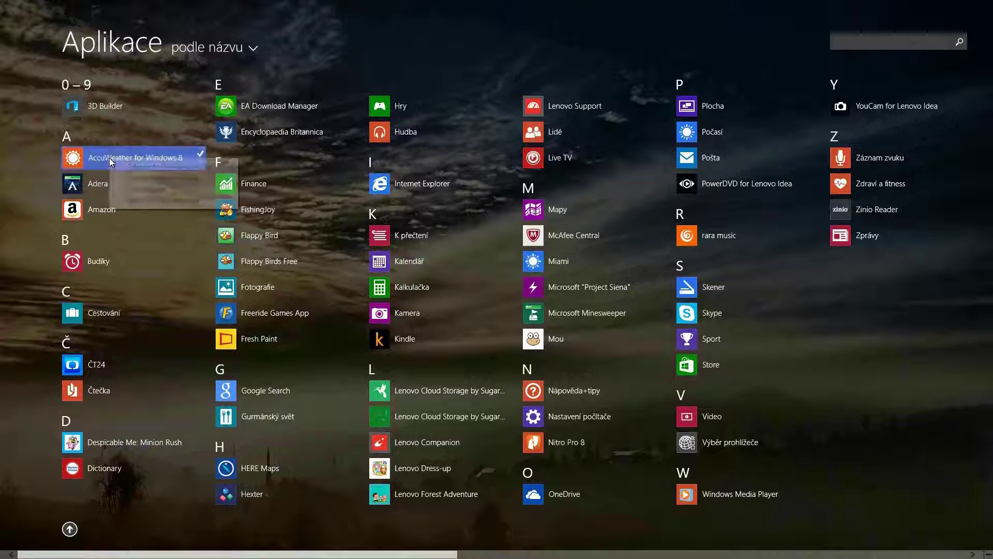
{"action": "right_click", "coordinate": [80, 215]}
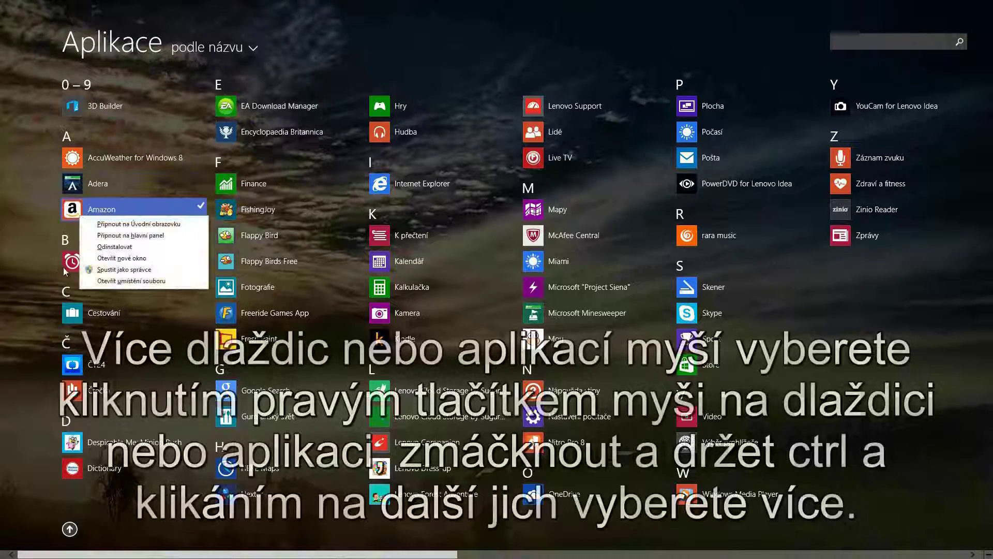
{"action": "left_click", "coordinate": [19, 270]}
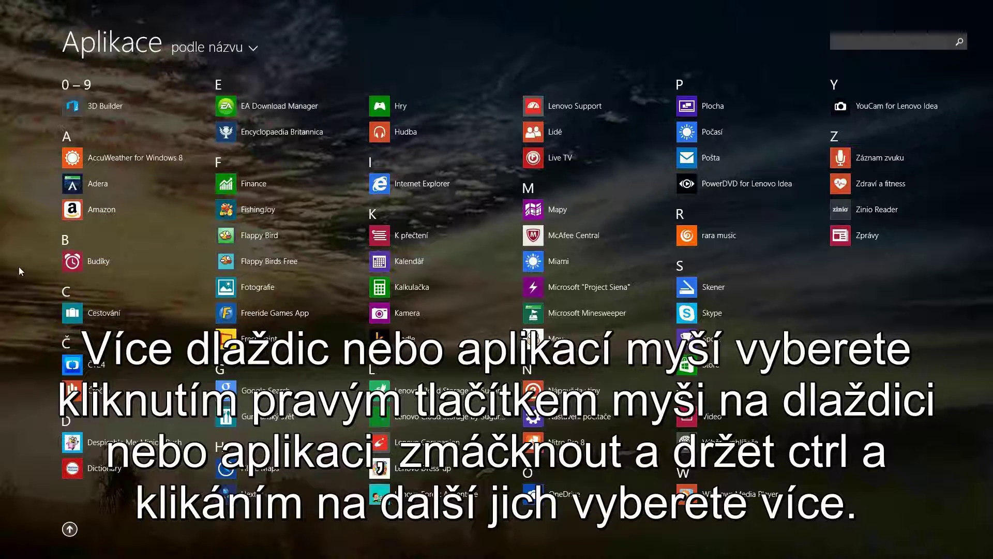
Select AccuWeather for Windows 8 and Adera together by touch, and clear the selection
{"action": "right_click", "coordinate": [122, 156]}
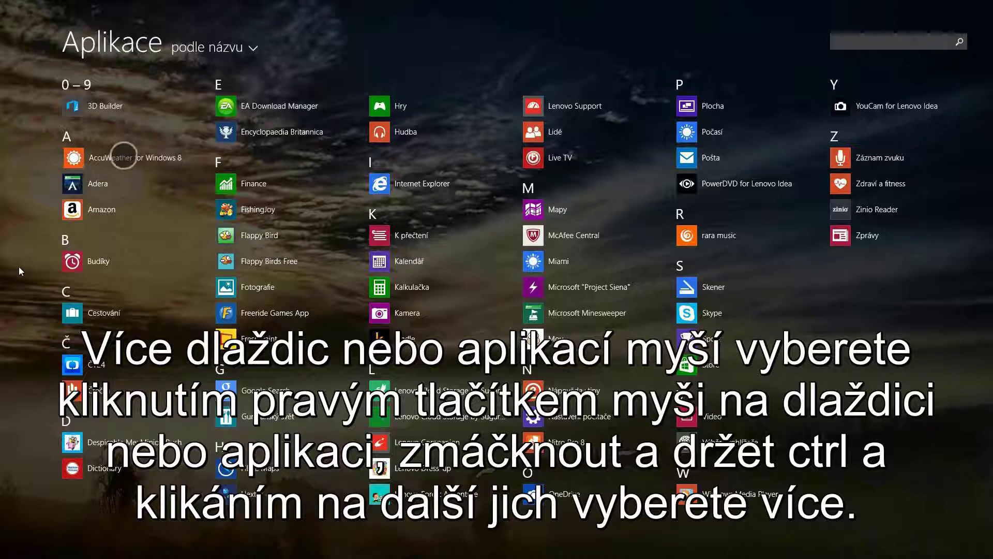
{"action": "left_click", "coordinate": [122, 184]}
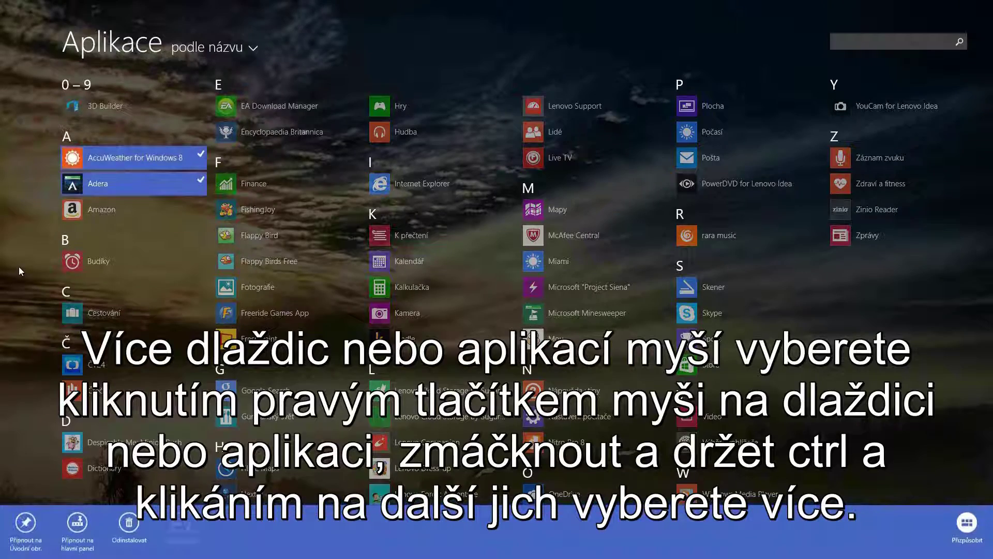
{"action": "left_click", "coordinate": [122, 158]}
{"action": "left_click", "coordinate": [122, 183]}
{"action": "left_click", "coordinate": [19, 266]}
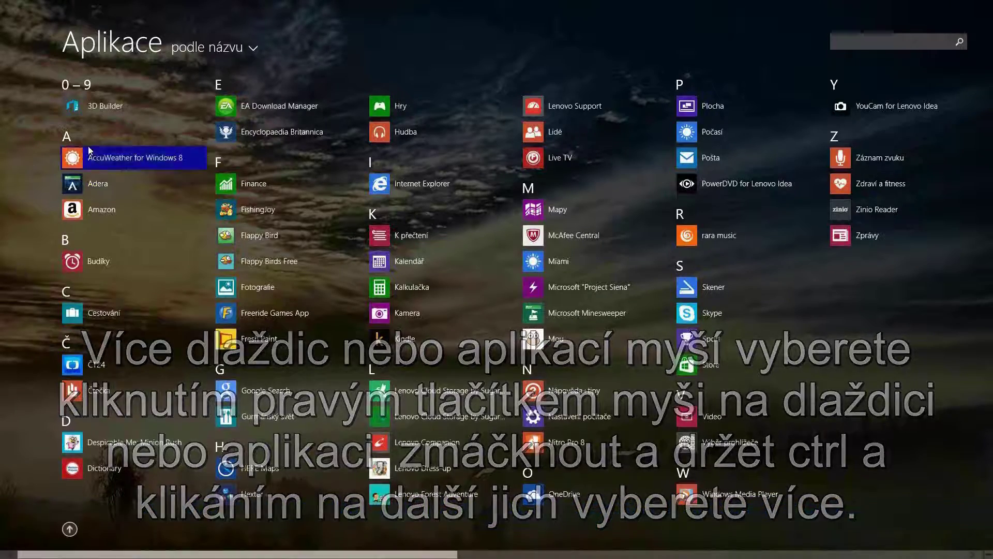
Reveal the charms bar from the all-apps view by touch, and dismiss it
{"action": "left_click_drag", "start_coordinate": [985, 337], "coordinate": [954, 337]}
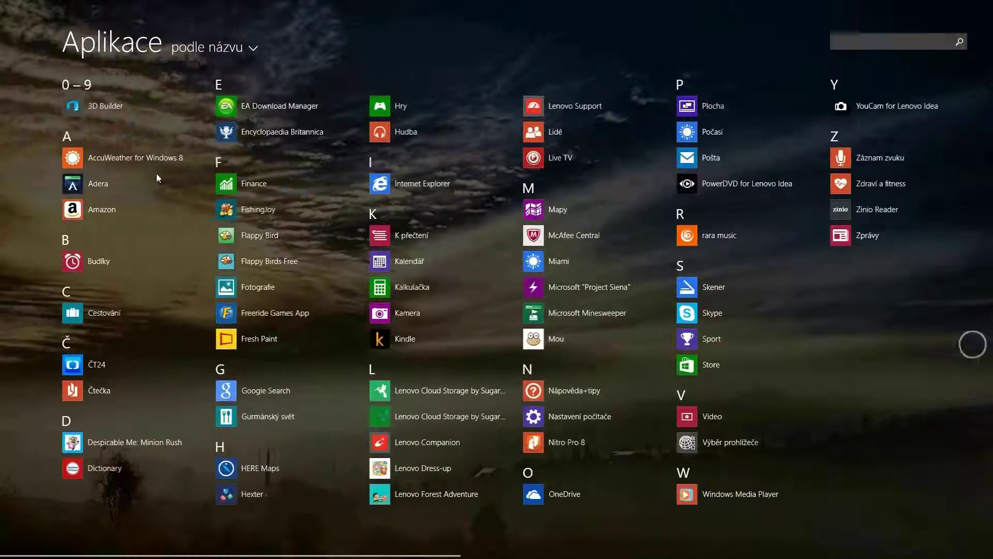
{"action": "left_click_drag", "start_coordinate": [992, 282], "coordinate": [922, 282]}
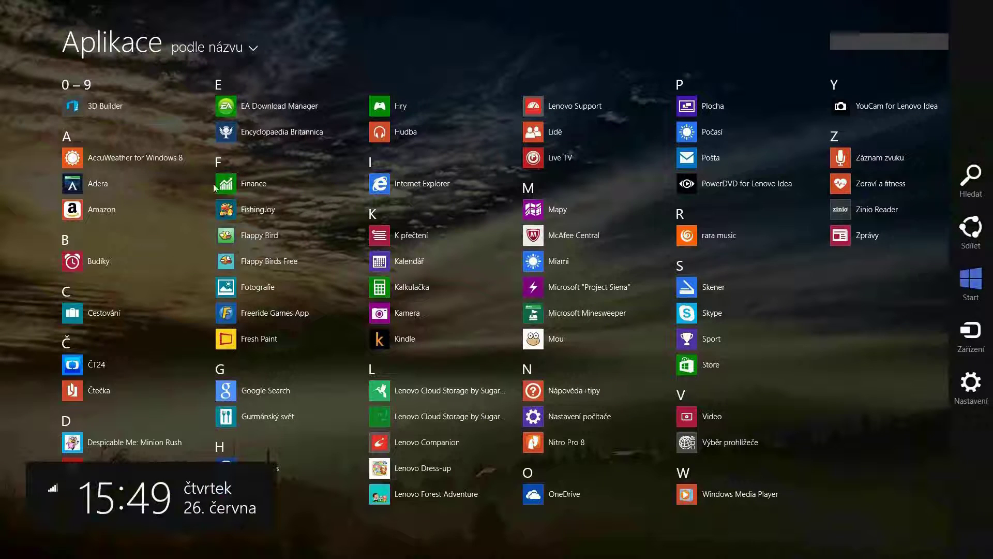
{"action": "left_click", "coordinate": [828, 318]}
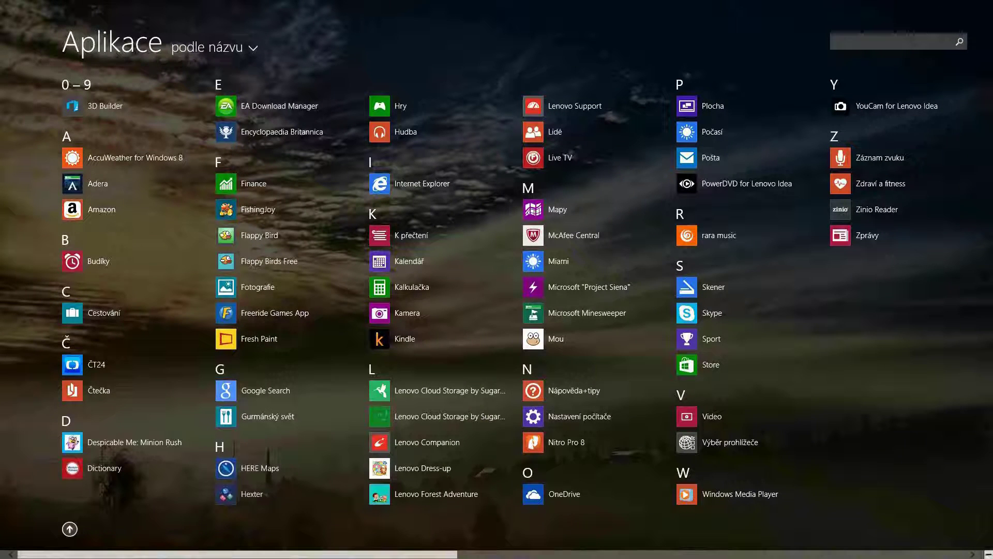
In the Dlaždice settings, set showing more apps in the Aplikace view to Ano, and close the settings
{"action": "mouse_move", "coordinate": [991, 556]}
{"action": "left_click", "coordinate": [975, 460]}
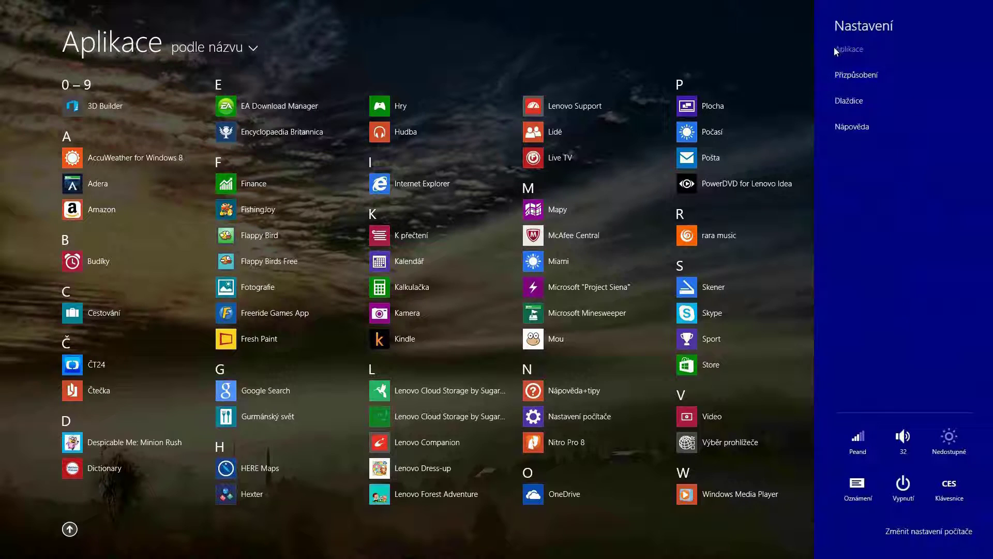
{"action": "left_click", "coordinate": [858, 106]}
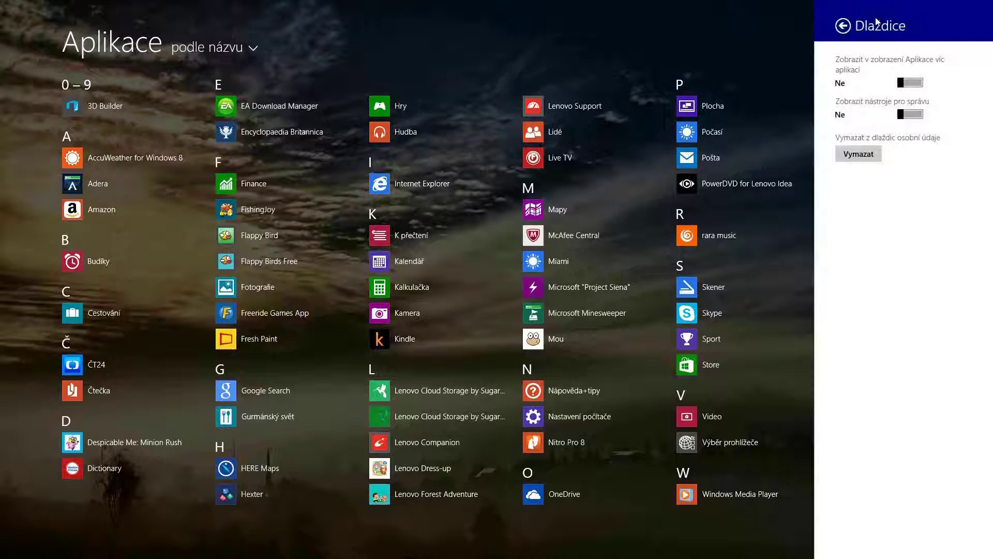
{"action": "left_click", "coordinate": [849, 28]}
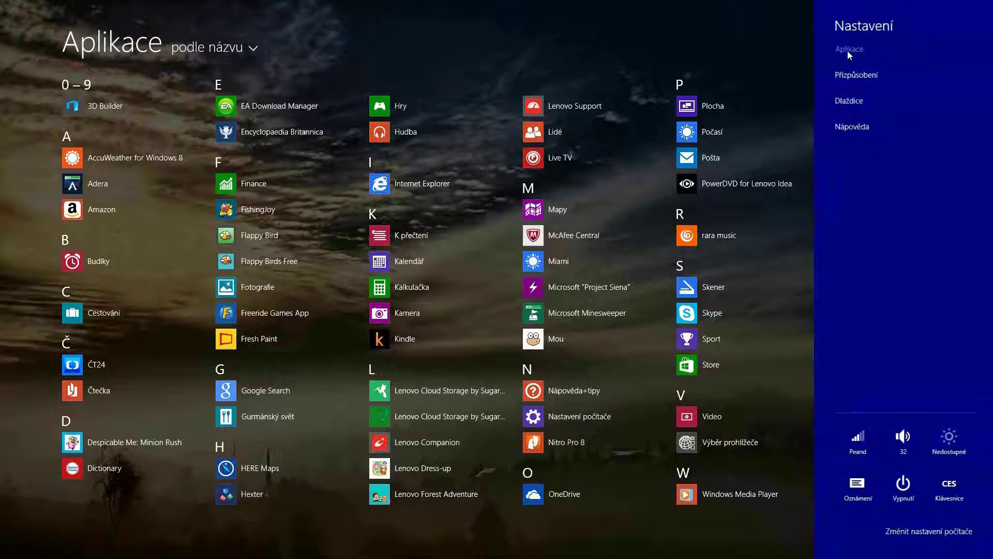
{"action": "left_click", "coordinate": [835, 106]}
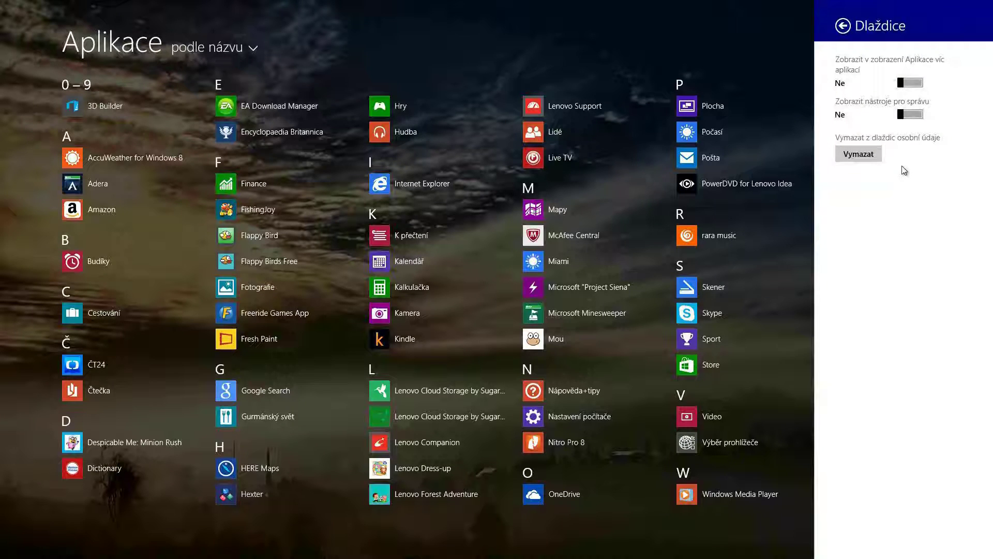
{"action": "left_click_drag", "start_coordinate": [954, 91], "coordinate": [872, 110]}
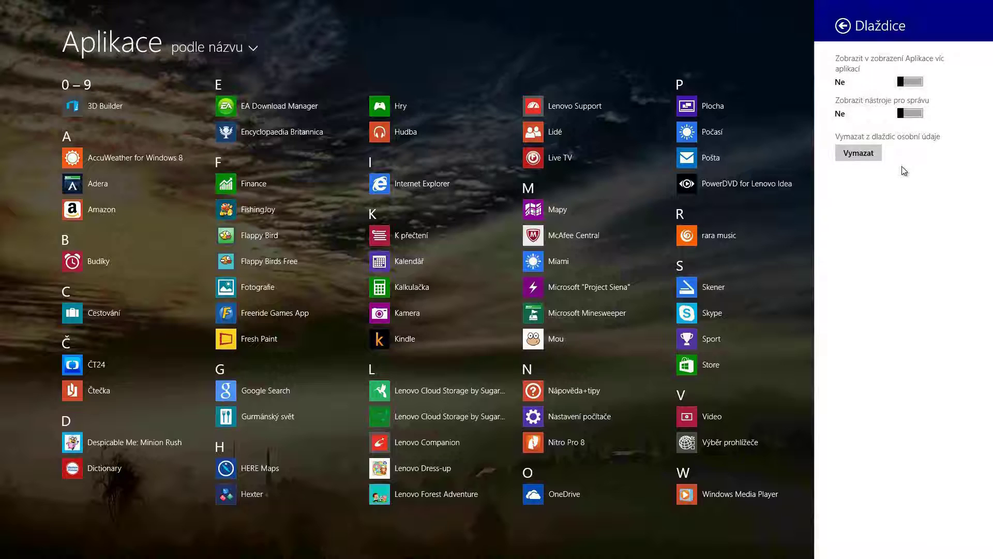
{"action": "left_click", "coordinate": [911, 83]}
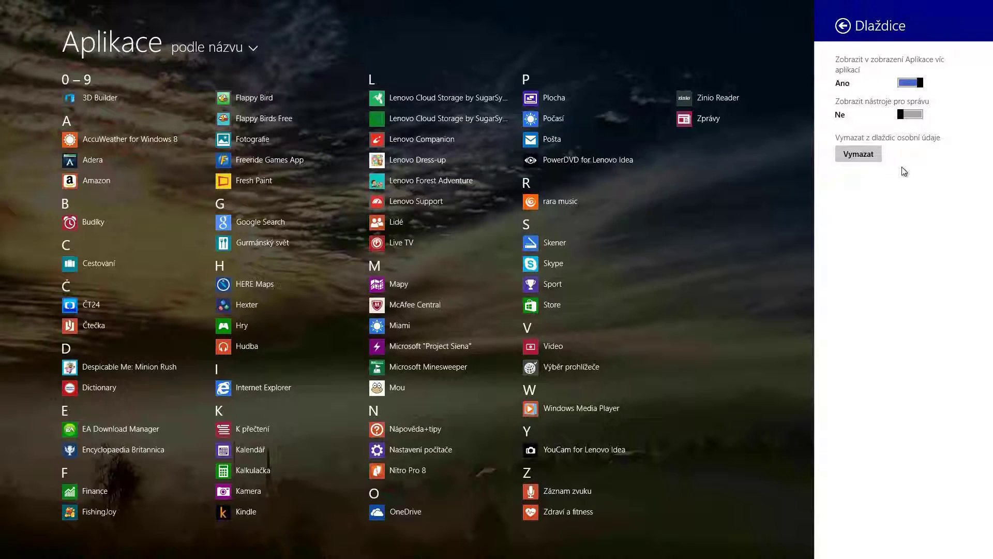
{"action": "key", "text": "Escape"}
Select both Lenovo Cloud Storage entries and Lenovo Companion together with the mouse, and clear the selection
{"action": "right_click", "coordinate": [464, 107]}
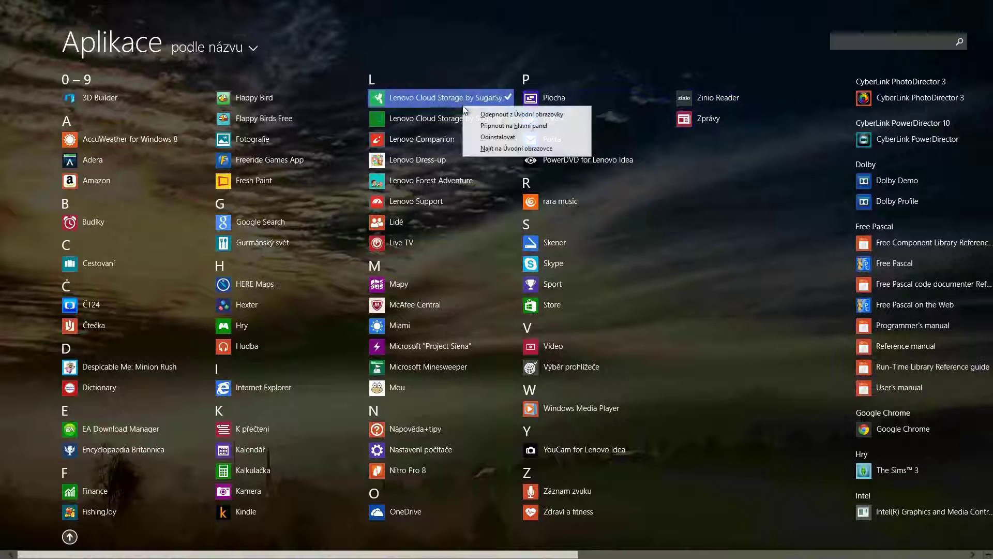
{"action": "right_click", "coordinate": [422, 121]}
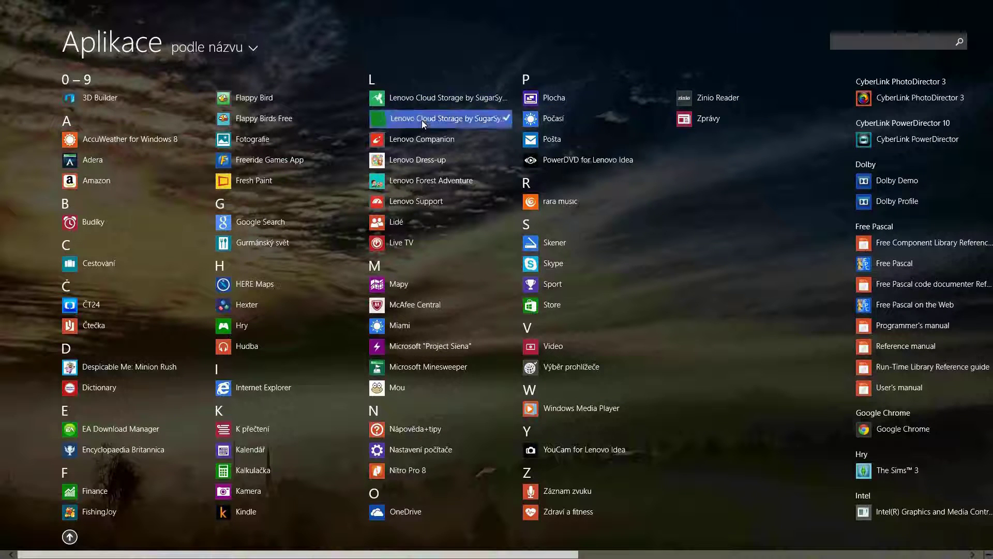
{"action": "right_click", "coordinate": [421, 100]}
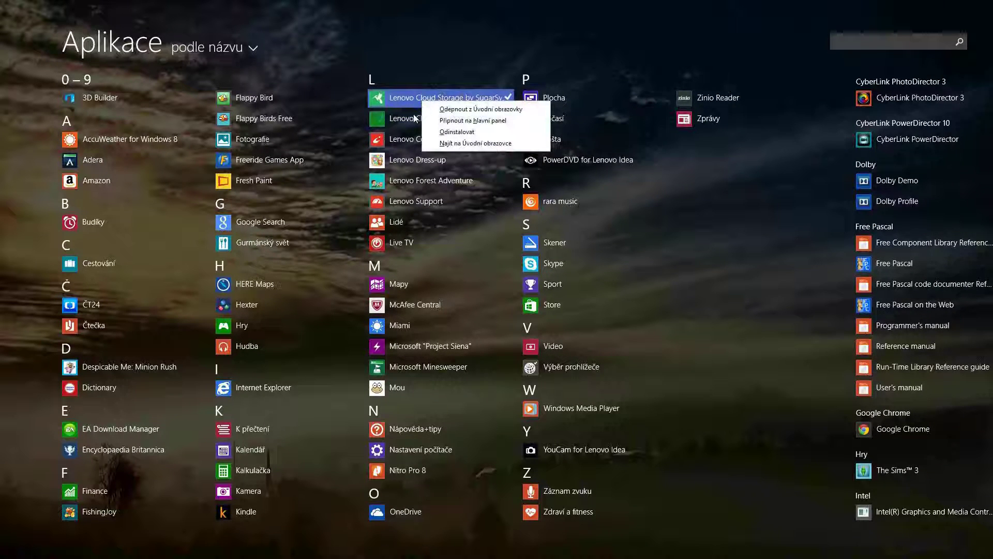
{"action": "right_click", "coordinate": [408, 115]}
{"action": "right_click", "coordinate": [400, 132]}
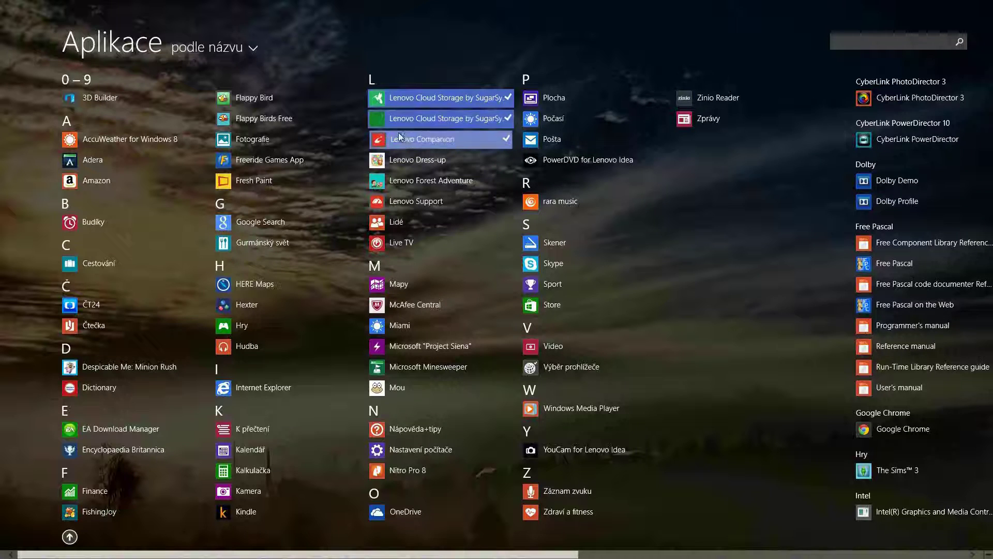
{"action": "left_click", "coordinate": [437, 58]}
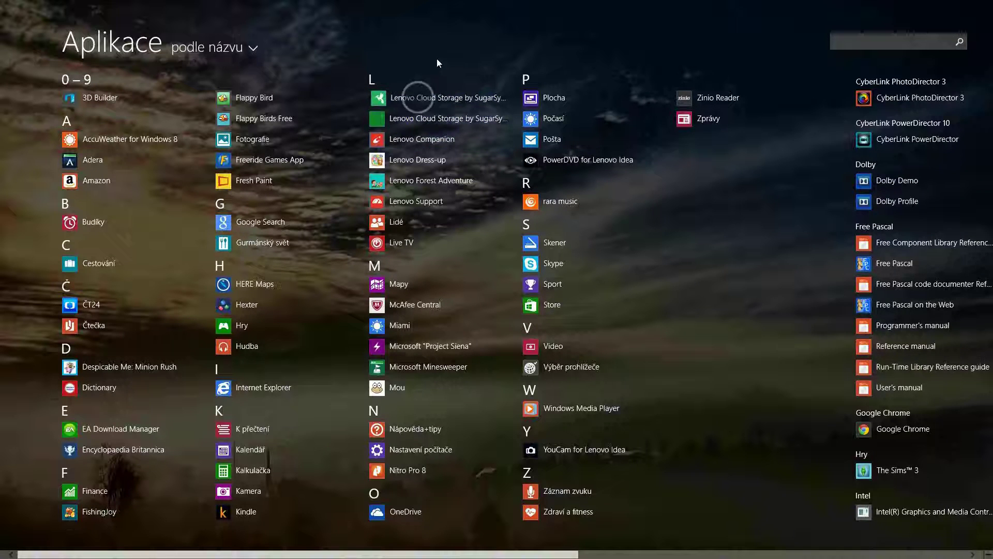
Compare the touch and mouse commands for the first Lenovo Cloud Storage entry, and check those for the second entry and Lenovo Companion
{"action": "right_click", "coordinate": [417, 97]}
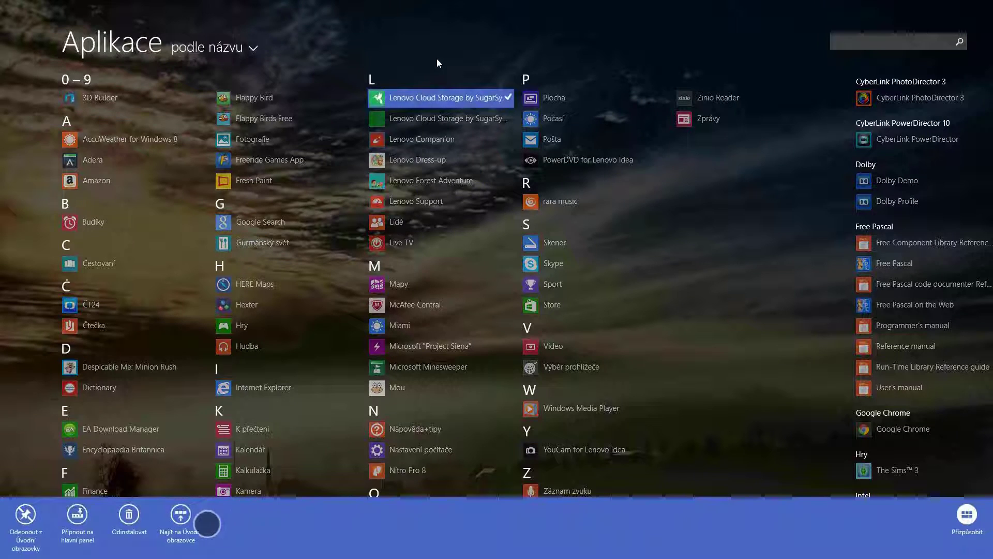
{"action": "left_click", "coordinate": [438, 47]}
{"action": "right_click", "coordinate": [433, 100]}
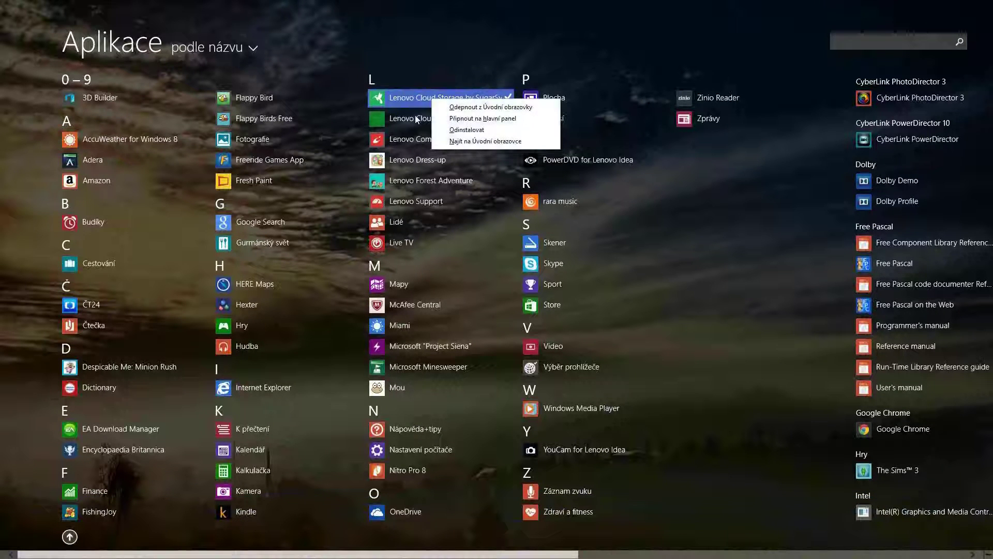
{"action": "right_click", "coordinate": [412, 119]}
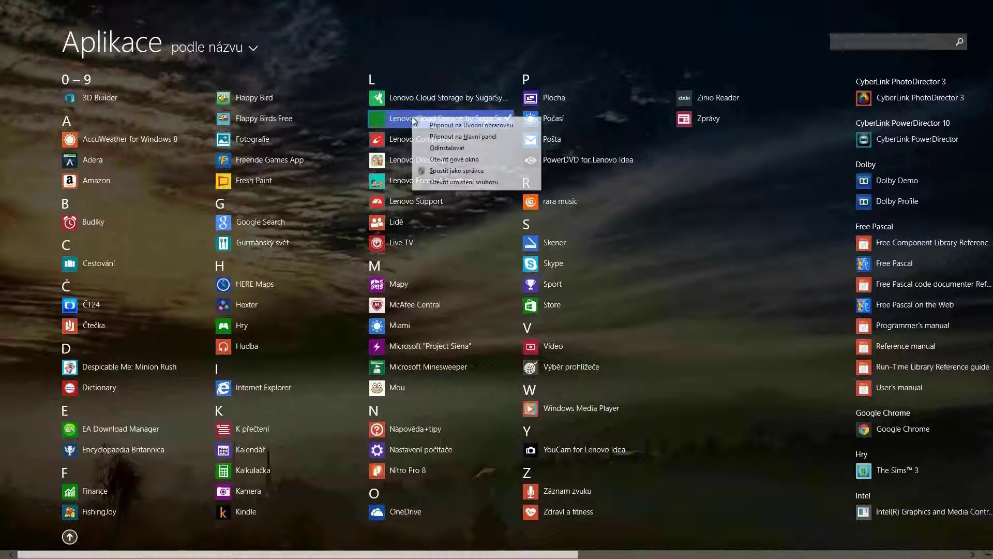
{"action": "right_click", "coordinate": [399, 142]}
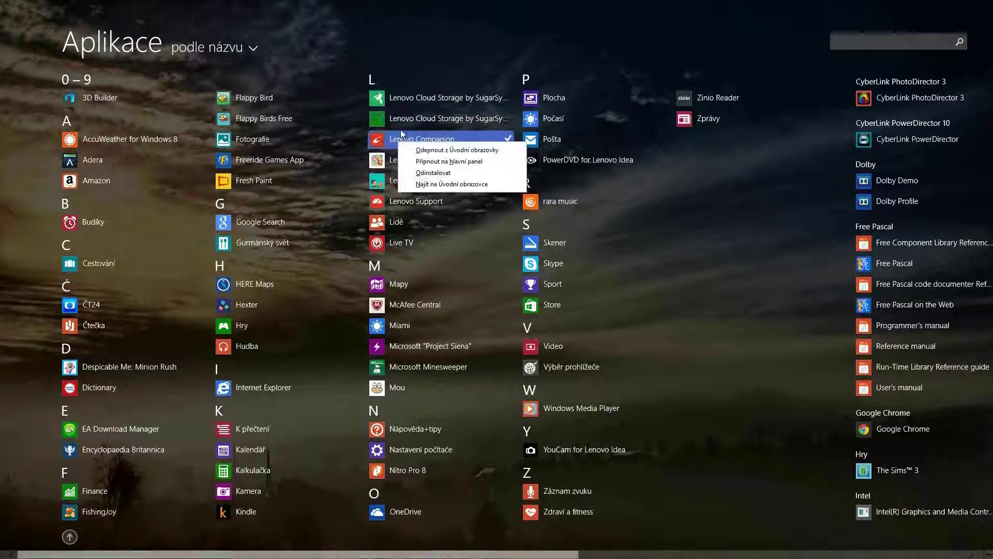
{"action": "left_click", "coordinate": [425, 68]}
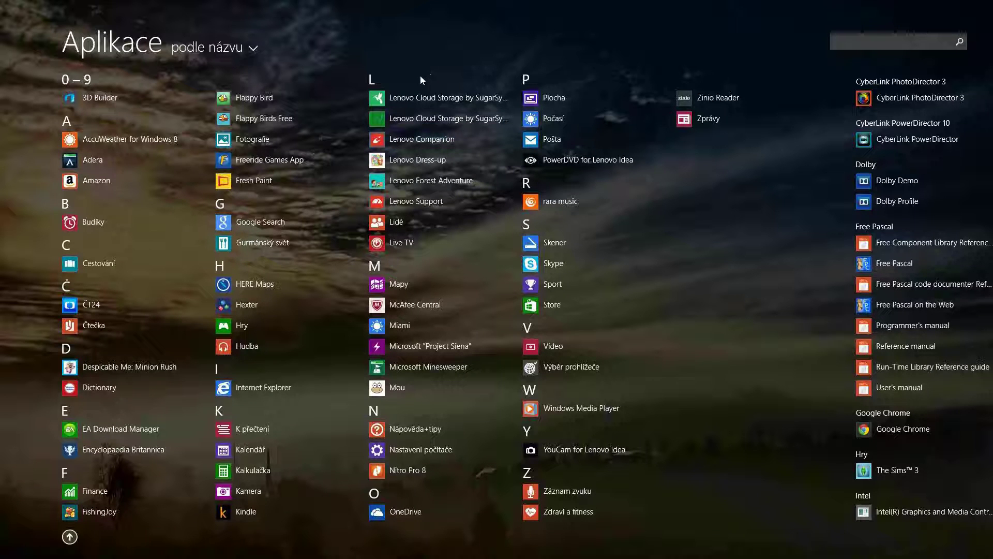
Return to the Start screen and browse the tile groups horizontally, ending back at the Úvod group
{"action": "left_click", "coordinate": [70, 536]}
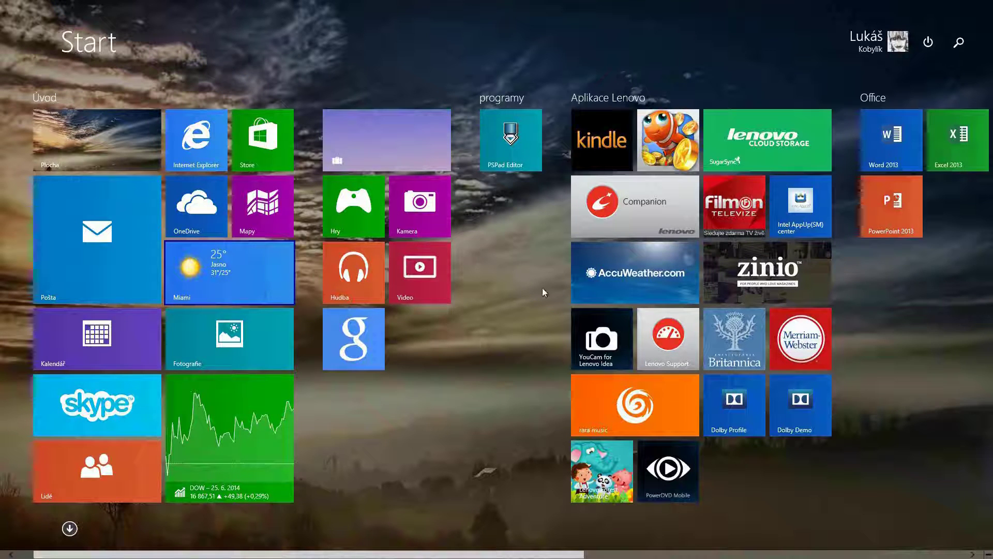
{"action": "scroll", "coordinate": [544, 292], "scroll_direction": "right", "scroll_amount": 1}
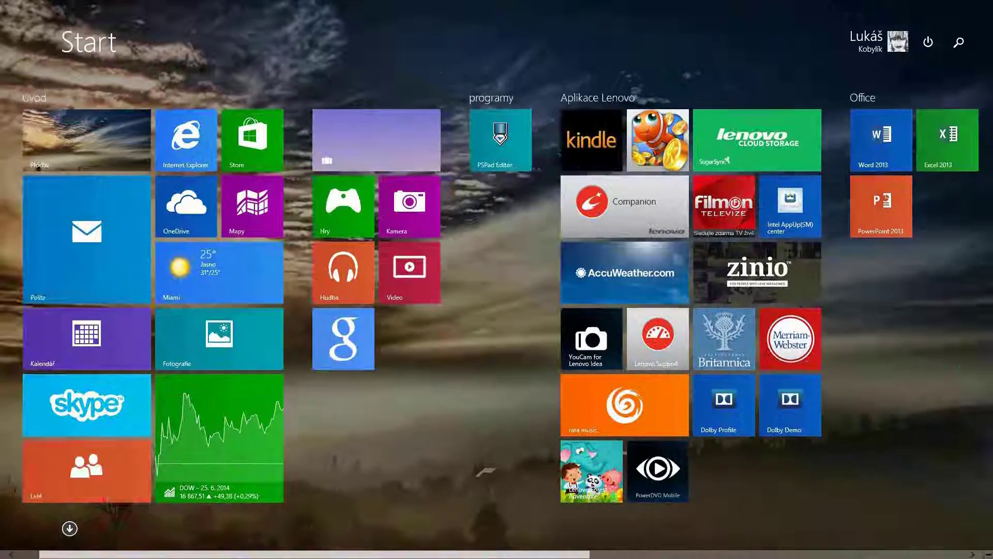
{"action": "scroll", "coordinate": [211, 277], "scroll_direction": "right", "scroll_amount": 3}
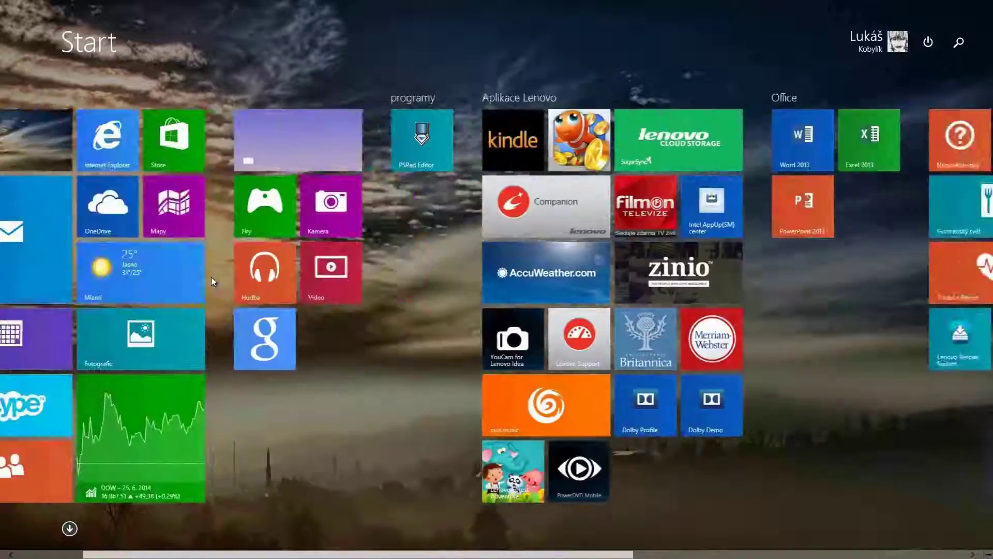
{"action": "scroll", "coordinate": [211, 277], "scroll_direction": "left", "scroll_amount": 3}
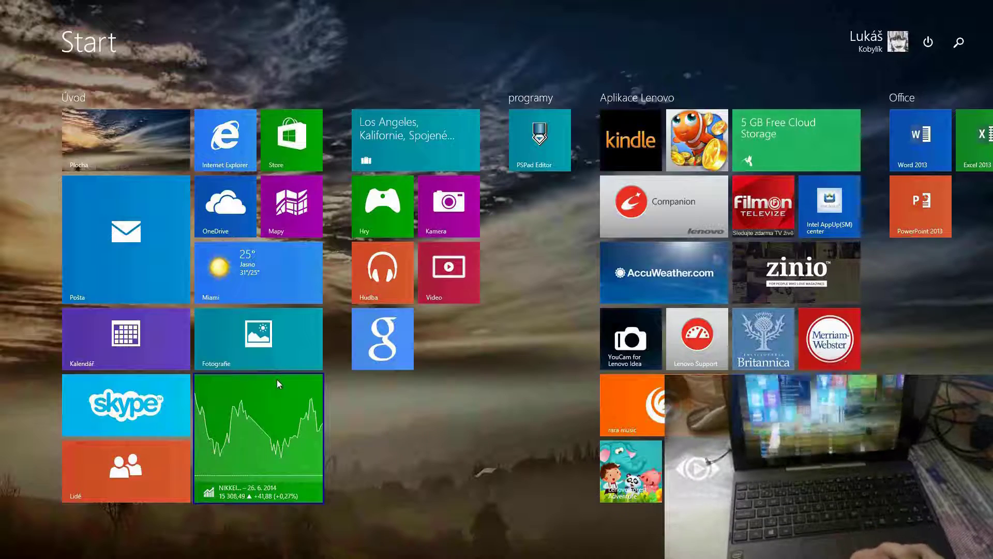
Show the all-apps view and the desktop by touch, and return to the Start screen through the charms bar
{"action": "left_click_drag", "start_coordinate": [302, 473], "coordinate": [301, 264]}
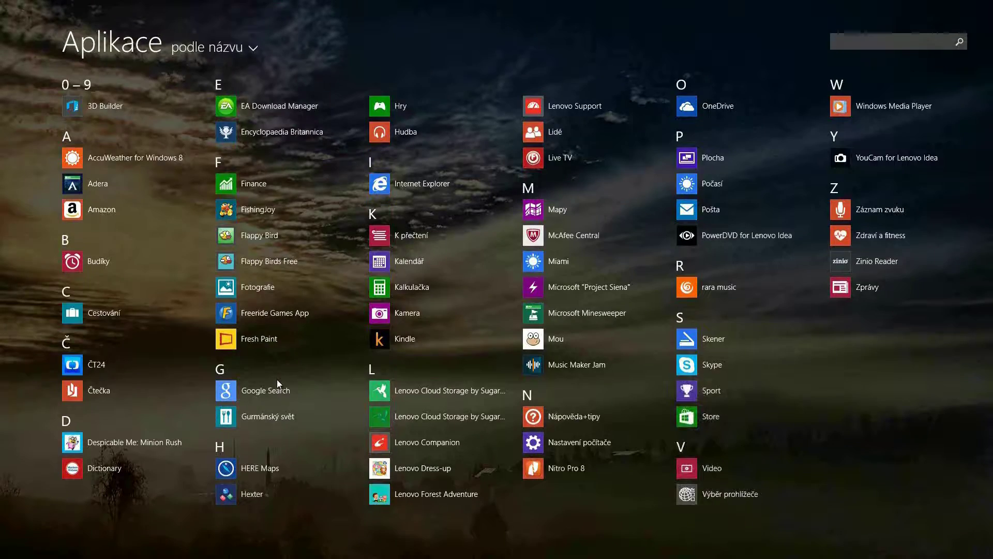
{"action": "key", "text": "ctrl+Tab"}
{"action": "mouse_move", "coordinate": [1, 288]}
{"action": "left_mouse_down"}
{"action": "mouse_move", "coordinate": [84, 288]}
{"action": "mouse_move", "coordinate": [73, 284]}
{"action": "mouse_move", "coordinate": [86, 299]}
{"action": "mouse_move", "coordinate": [3, 284]}
{"action": "mouse_move", "coordinate": [16, 261]}
{"action": "mouse_move", "coordinate": [91, 277]}
{"action": "mouse_move", "coordinate": [3, 284]}
{"action": "left_mouse_up"}
{"action": "left_click_drag", "start_coordinate": [991, 288], "coordinate": [889, 288]}
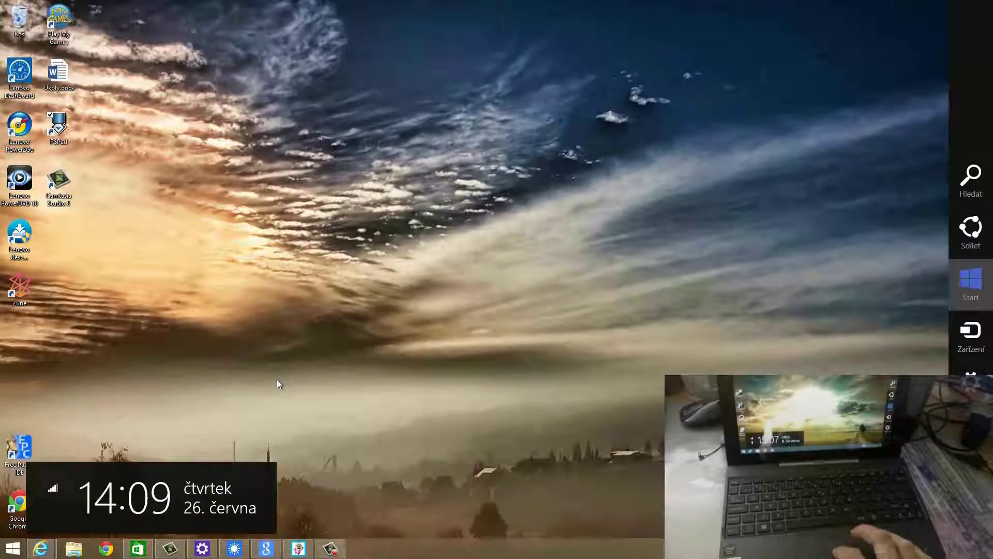
{"action": "left_click", "coordinate": [970, 282]}
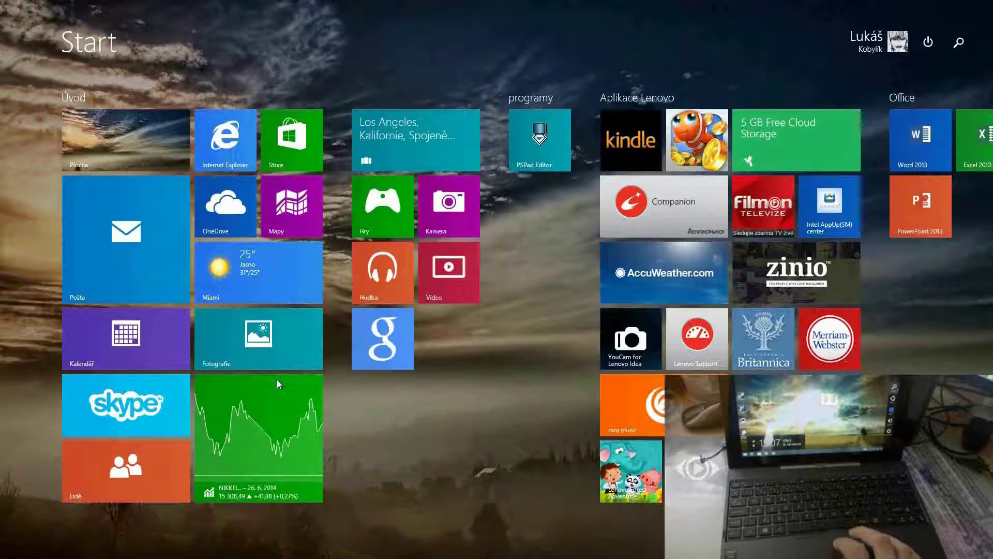
Show and dismiss the Start screen's command bar by touch, and switch between the Start screen and the desktop
{"action": "left_click_drag", "start_coordinate": [543, 558], "coordinate": [543, 435]}
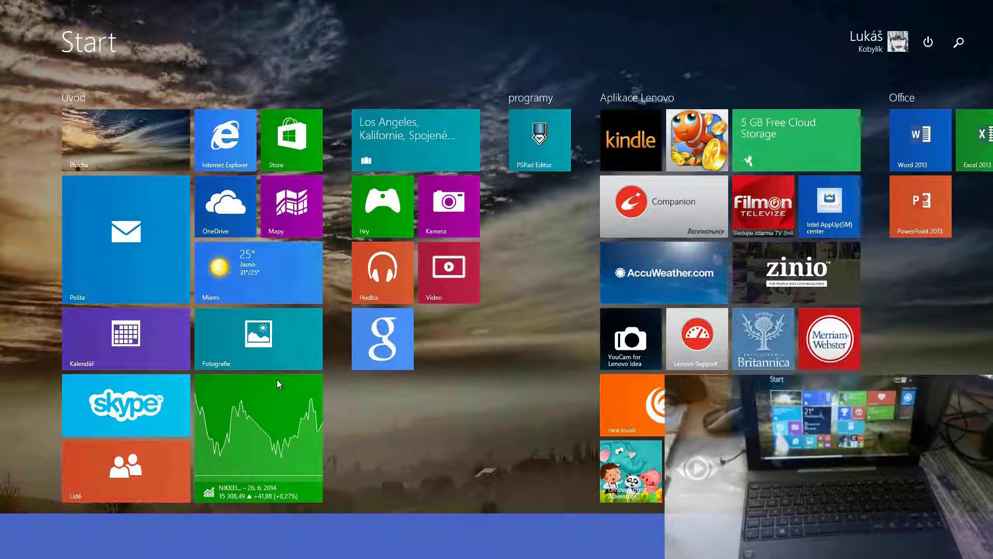
{"action": "left_click", "coordinate": [476, 339]}
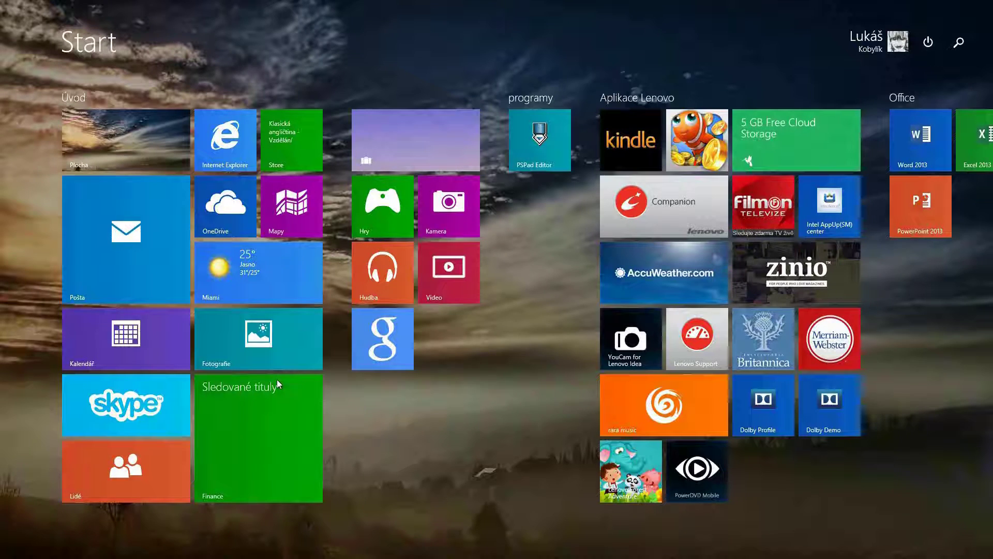
{"action": "key", "text": "super"}
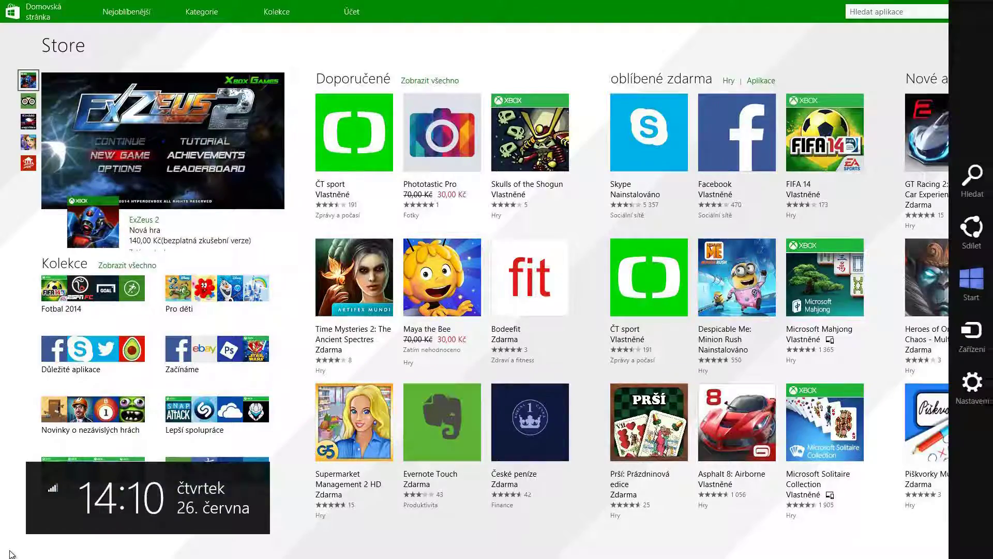
{"action": "left_click", "coordinate": [11, 553]}
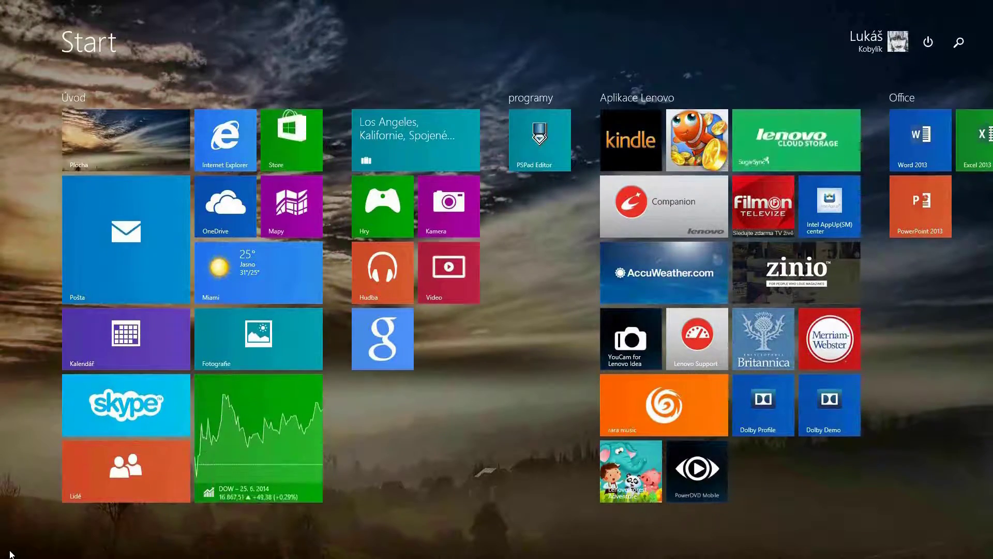
{"action": "left_click", "coordinate": [10, 554]}
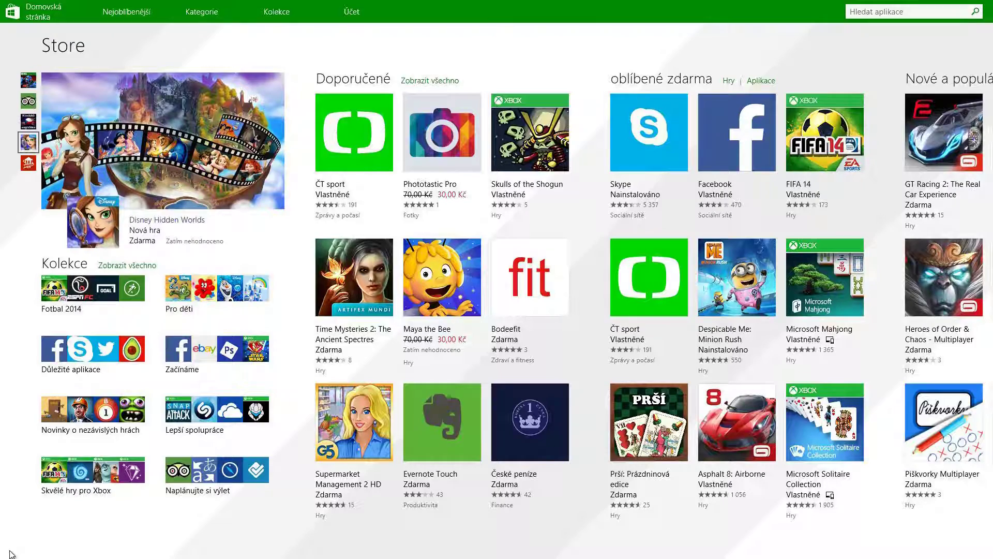
Open the Despicable Me: Minion Rush page in the Store, and return to the Start screen through the charms bar
{"action": "scroll", "coordinate": [10, 553], "scroll_direction": "down", "scroll_amount": 5}
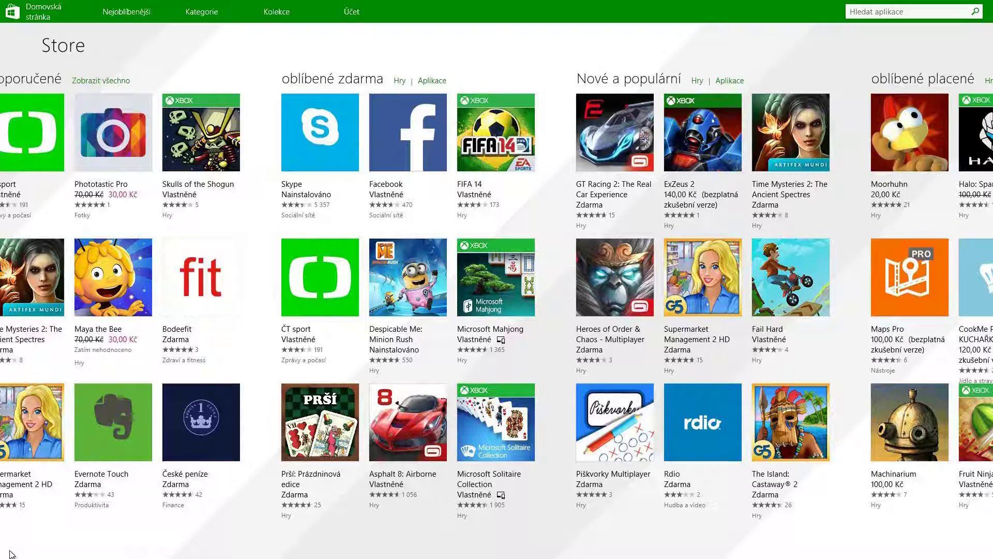
{"action": "left_click", "coordinate": [407, 277]}
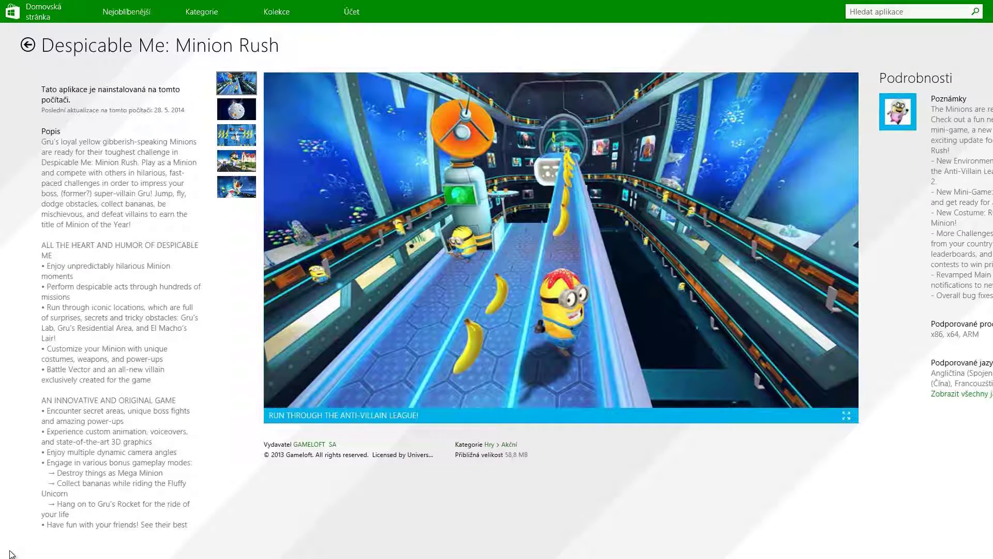
{"action": "left_click_drag", "start_coordinate": [992, 244], "coordinate": [918, 243]}
{"action": "left_click", "coordinate": [971, 282]}
Open search through the charms bar by touch, dismiss it, and open search once more from the Start screen
{"action": "left_click_drag", "start_coordinate": [992, 243], "coordinate": [936, 243]}
{"action": "left_click", "coordinate": [971, 179]}
{"action": "left_click", "coordinate": [771, 470]}
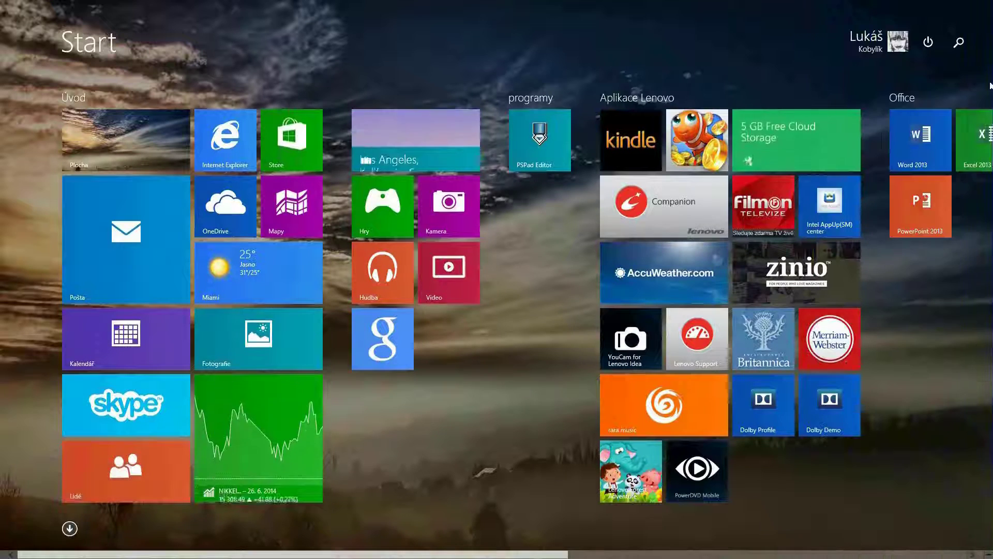
{"action": "key", "text": "super+s"}
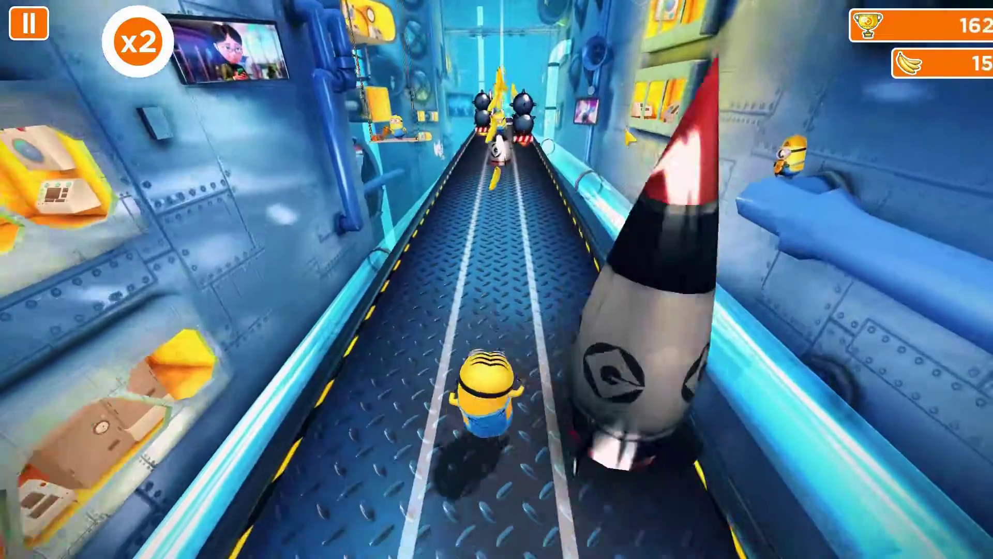
Play a run in the Despicable Me game, jumping and moving to another lane
{"action": "key", "text": "Up"}
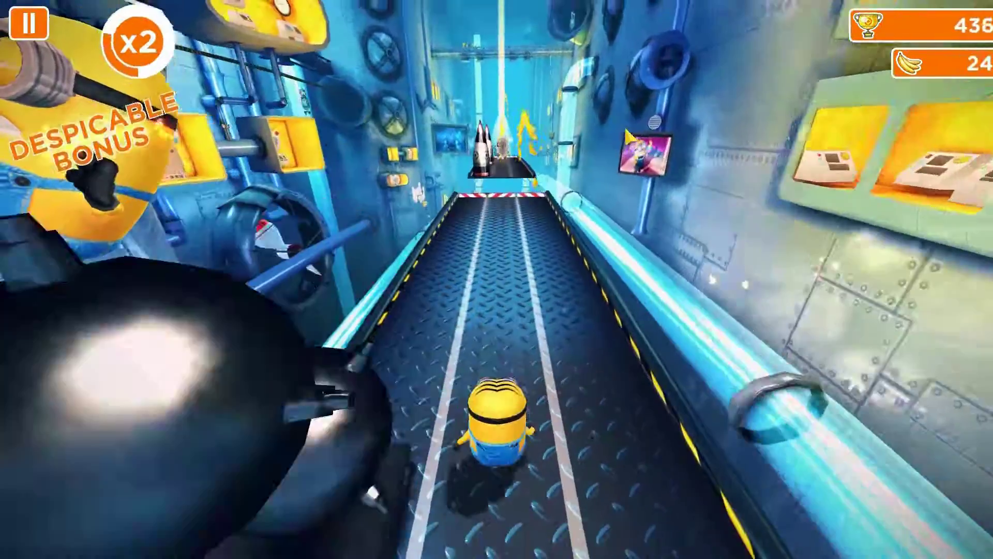
{"action": "key", "text": "Right"}
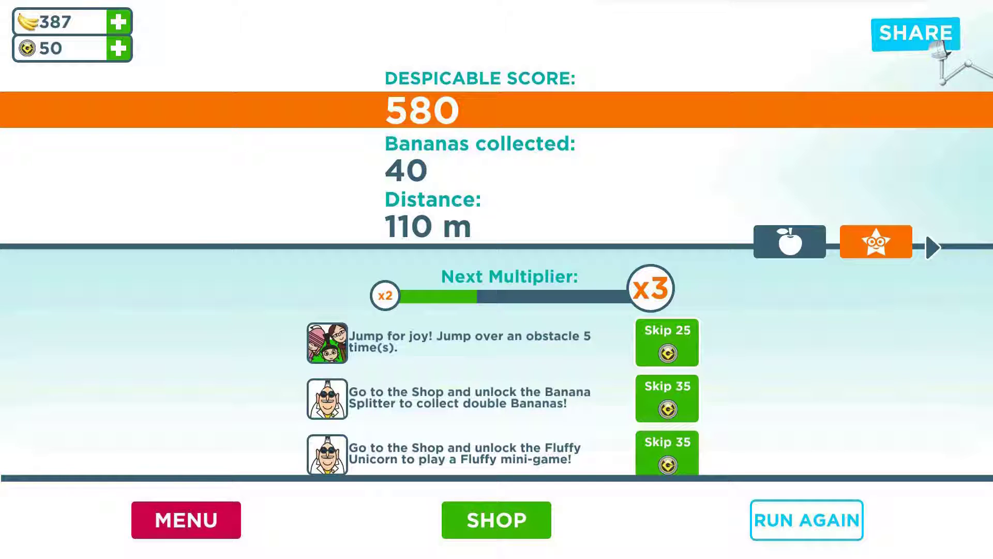
Show the charms bar and the list of running apps from within the Despicable Me game
{"action": "left_click_drag", "start_coordinate": [992, 280], "coordinate": [879, 298]}
{"action": "left_click", "coordinate": [878, 298]}
{"action": "left_click_drag", "start_coordinate": [1, 182], "coordinate": [1, 212]}
{"action": "left_click", "coordinate": [212, 164]}
Snap the Despicable Me game to the left half of the screen and fill the other half with the Store
{"action": "left_click_drag", "start_coordinate": [492, 0], "coordinate": [467, 357]}
{"action": "left_click_drag", "start_coordinate": [565, 4], "coordinate": [588, 73]}
{"action": "mouse_move", "coordinate": [523, 2]}
{"action": "left_click_drag", "start_coordinate": [523, 3], "coordinate": [593, 232]}
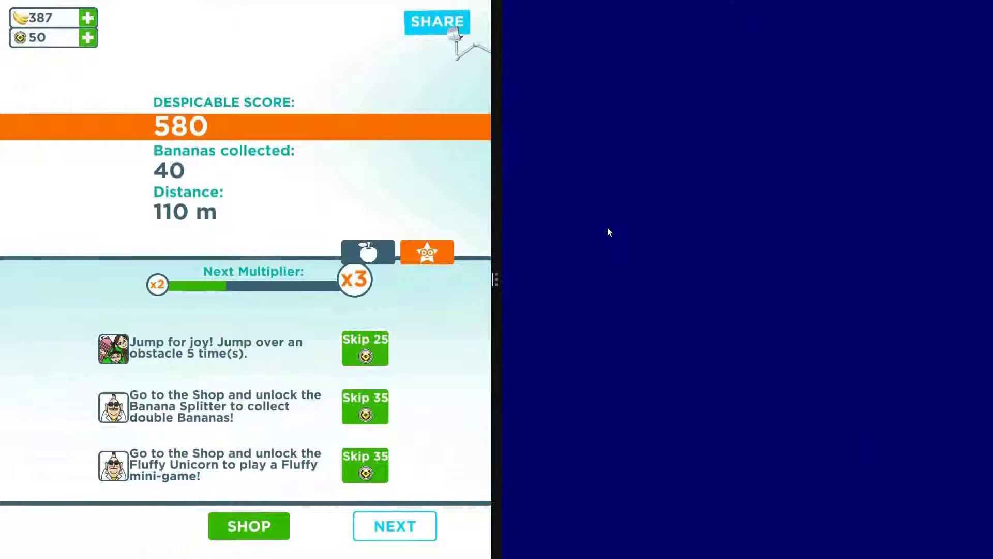
{"action": "left_click", "coordinate": [607, 227]}
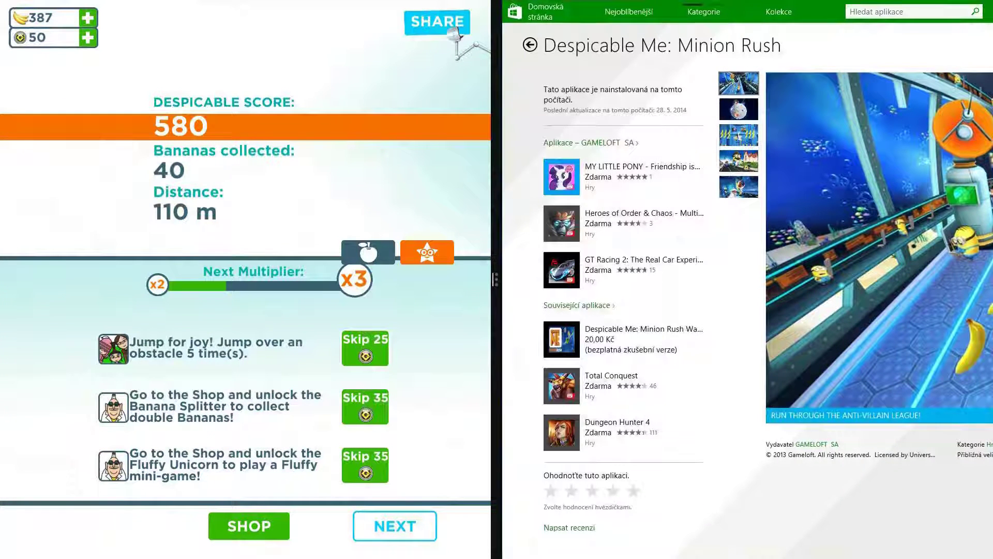
Narrow the game's share of the split screen, and widen it again to slightly over half the width
{"action": "left_click_drag", "start_coordinate": [496, 279], "coordinate": [243, 243]}
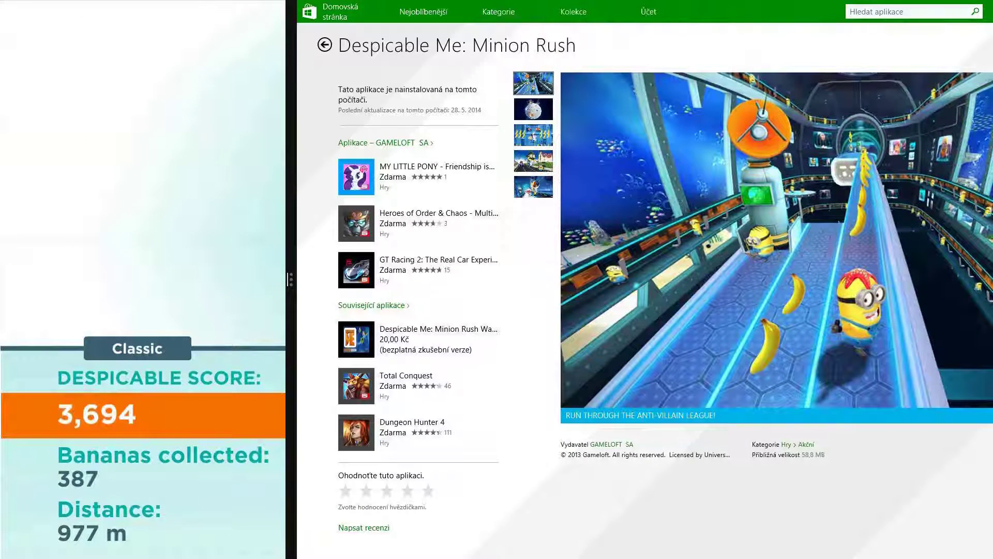
{"action": "left_click_drag", "start_coordinate": [291, 279], "coordinate": [545, 337]}
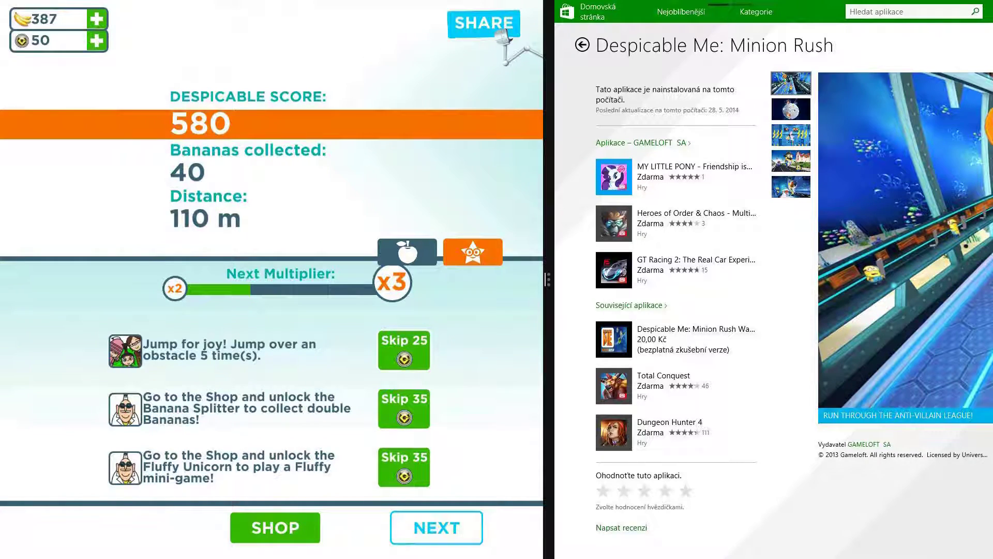
Show the Start screen through the charms bar, and return to the Despicable Me game in full screen
{"action": "left_click_drag", "start_coordinate": [992, 272], "coordinate": [926, 269]}
{"action": "left_click", "coordinate": [971, 283]}
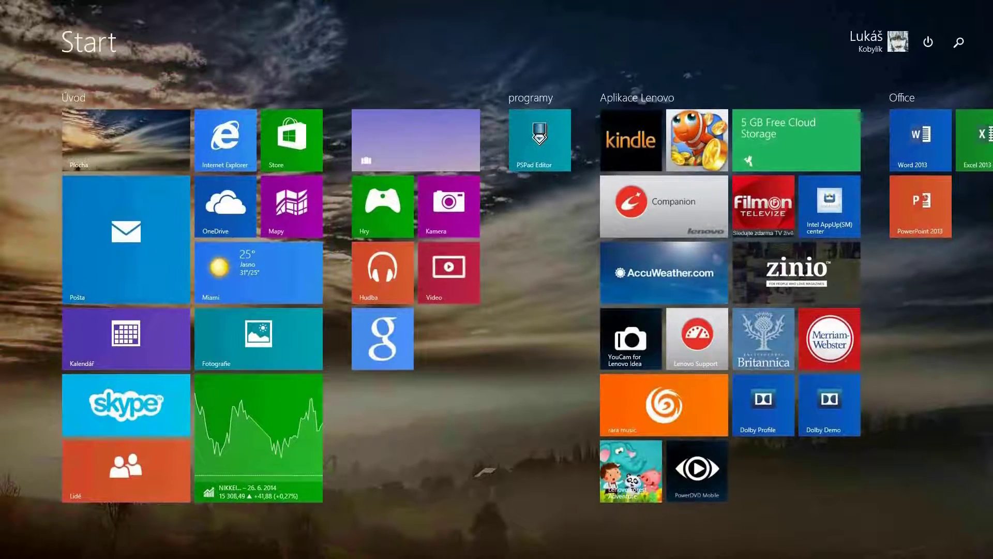
{"action": "key", "text": "super"}
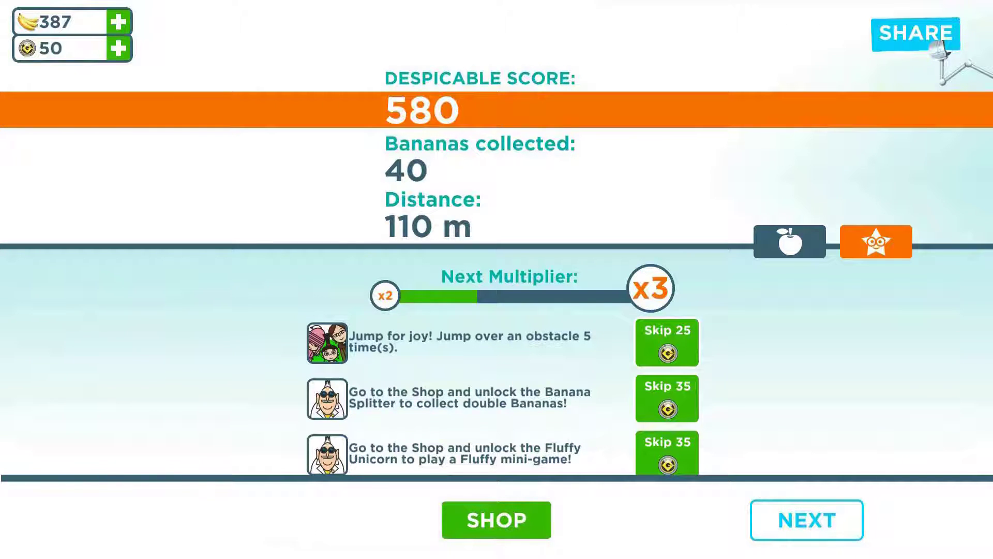
Split the Despicable Me game to the left with its window command, and bring it back to full screen
{"action": "mouse_move", "coordinate": [857, 2]}
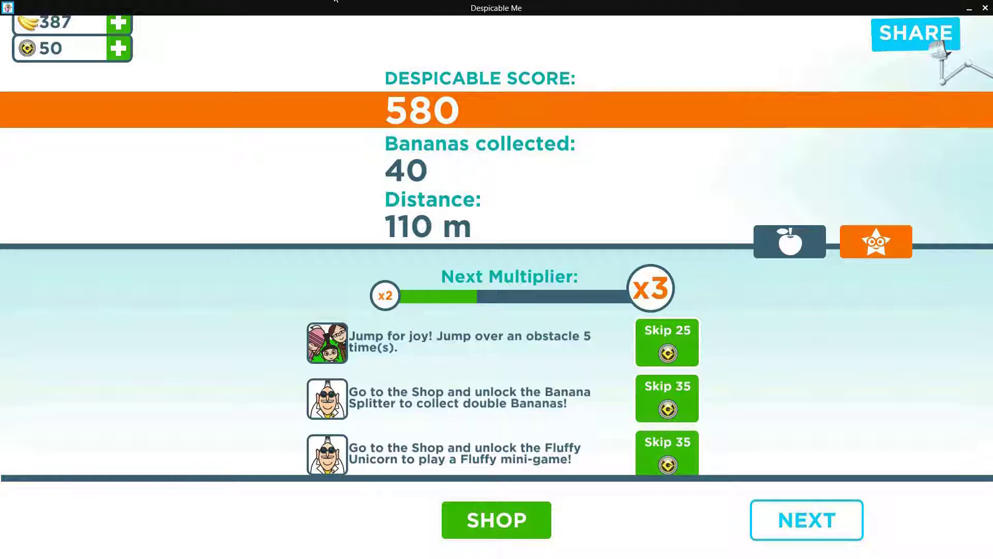
{"action": "left_click", "coordinate": [7, 7]}
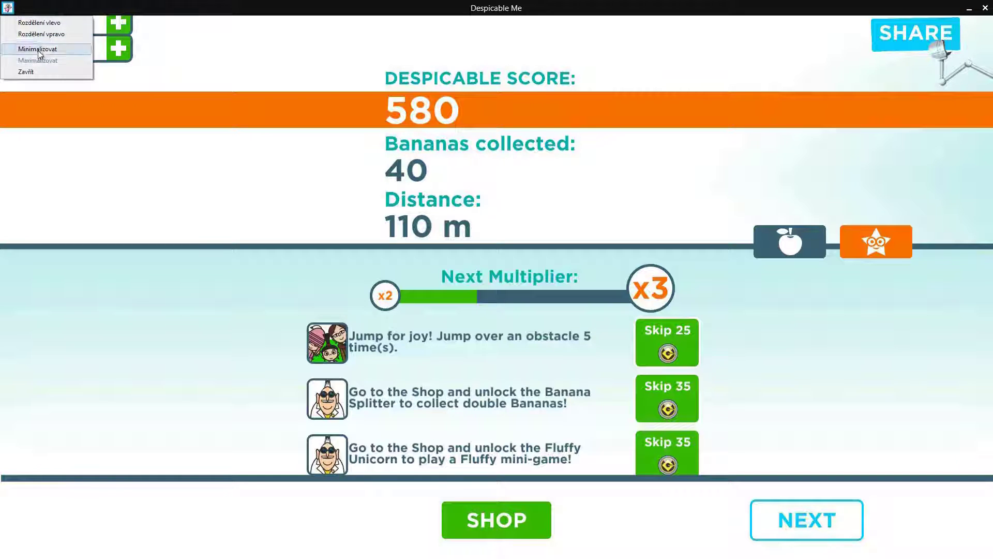
{"action": "left_click", "coordinate": [45, 23]}
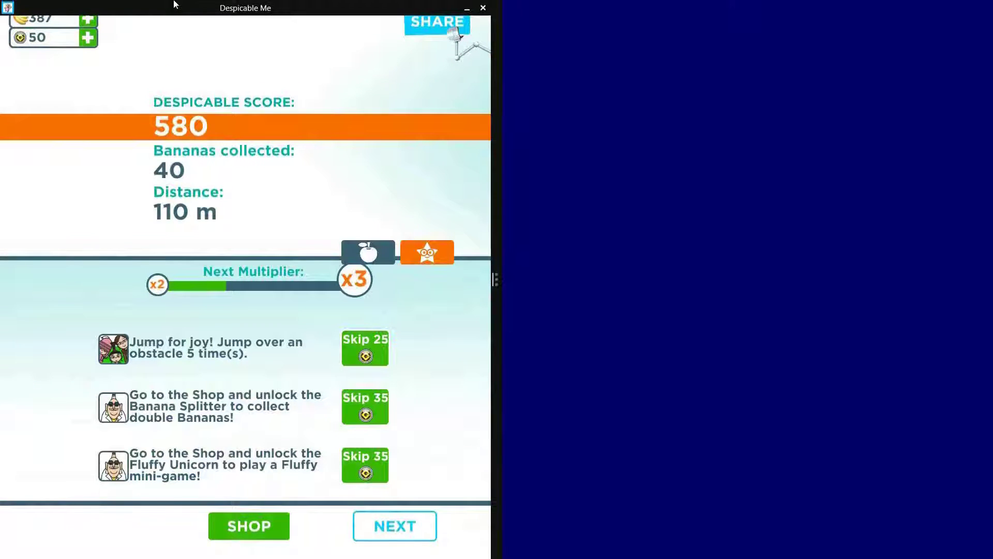
{"action": "left_click", "coordinate": [7, 7]}
{"action": "left_click", "coordinate": [23, 35]}
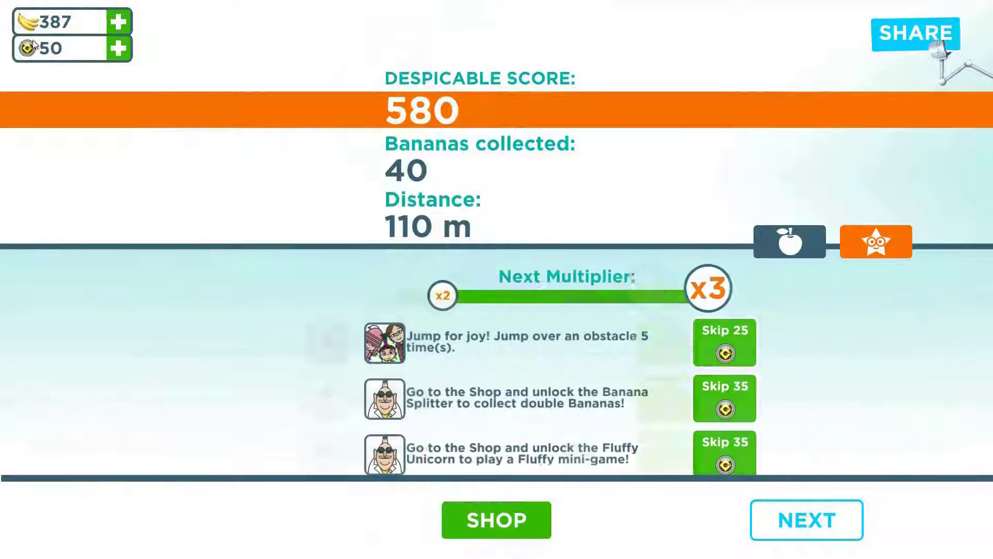
Review the window commands of the full-screen Despicable Me game, and dismiss them without choosing any
{"action": "left_click_drag", "start_coordinate": [556, 4], "coordinate": [4, 2]}
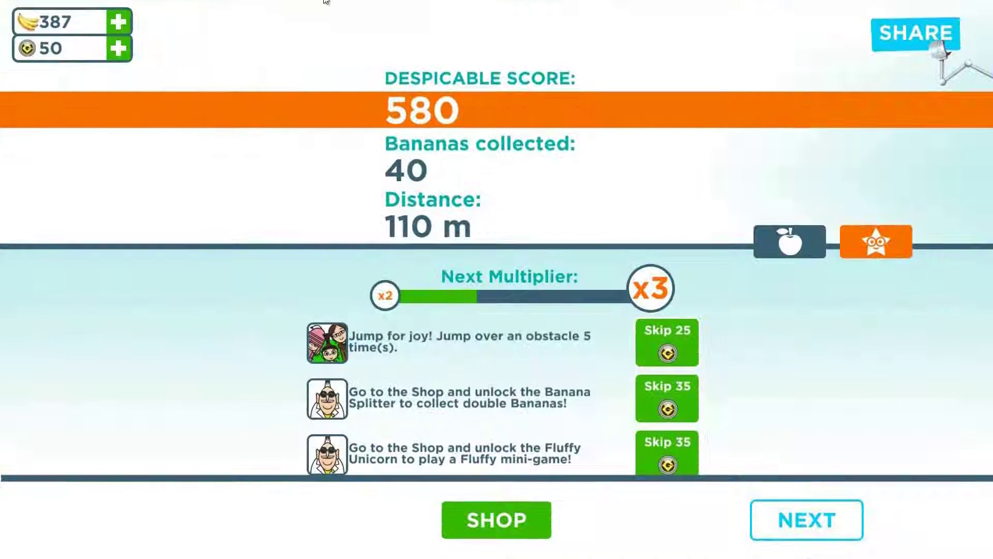
{"action": "left_click", "coordinate": [7, 7]}
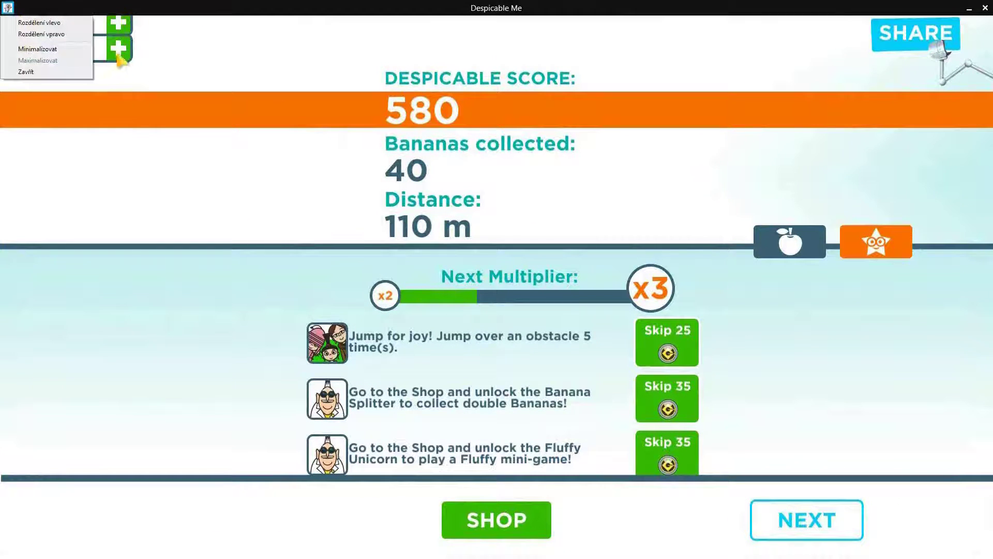
{"action": "left_click", "coordinate": [328, 93]}
Minimize the Despicable Me game and the Store to reach the desktop
{"action": "mouse_move", "coordinate": [475, 1]}
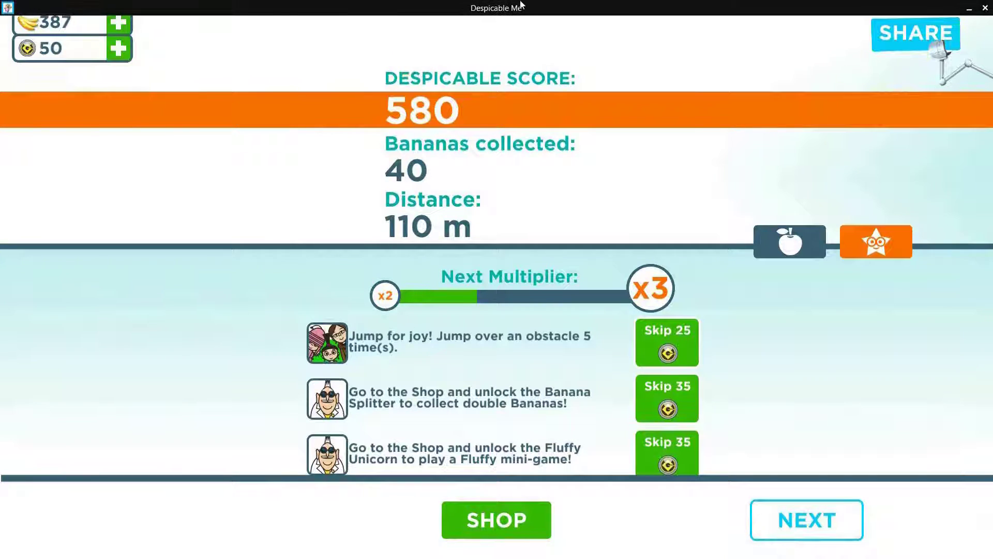
{"action": "left_click", "coordinate": [971, 6]}
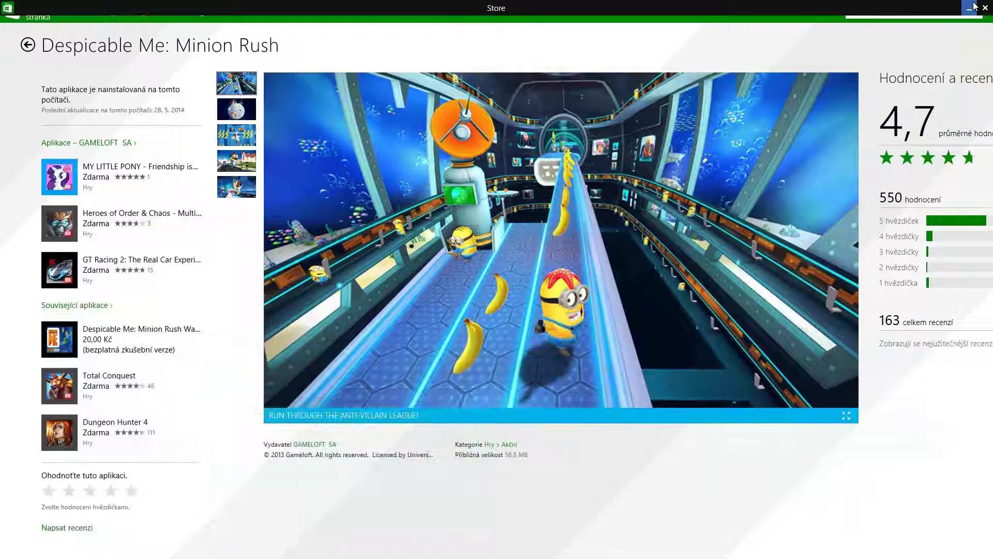
{"action": "left_click", "coordinate": [971, 6]}
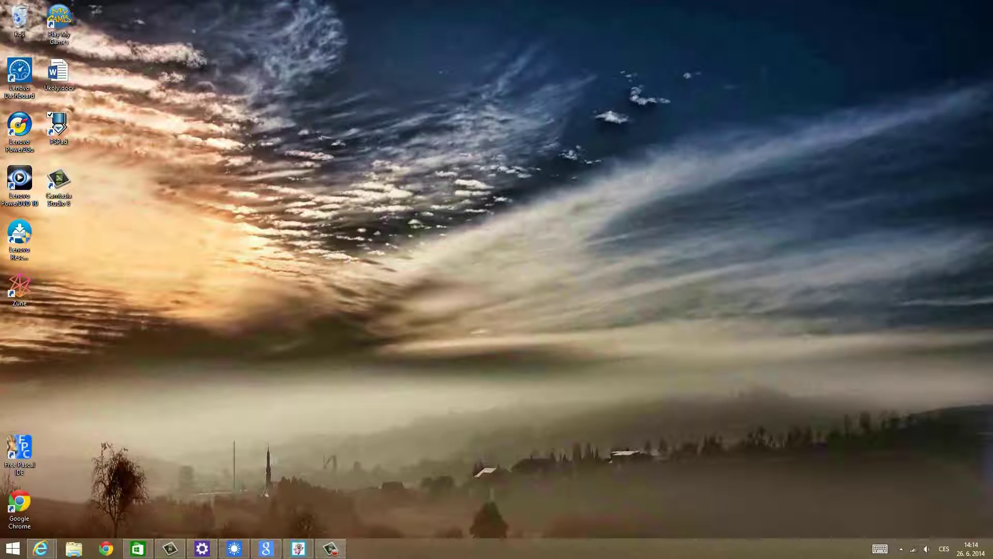
Open the taskbar and navigation properties, move the dialog toward the middle of the desktop, and close it without changes
{"action": "right_click", "coordinate": [396, 547]}
{"action": "left_click", "coordinate": [420, 535]}
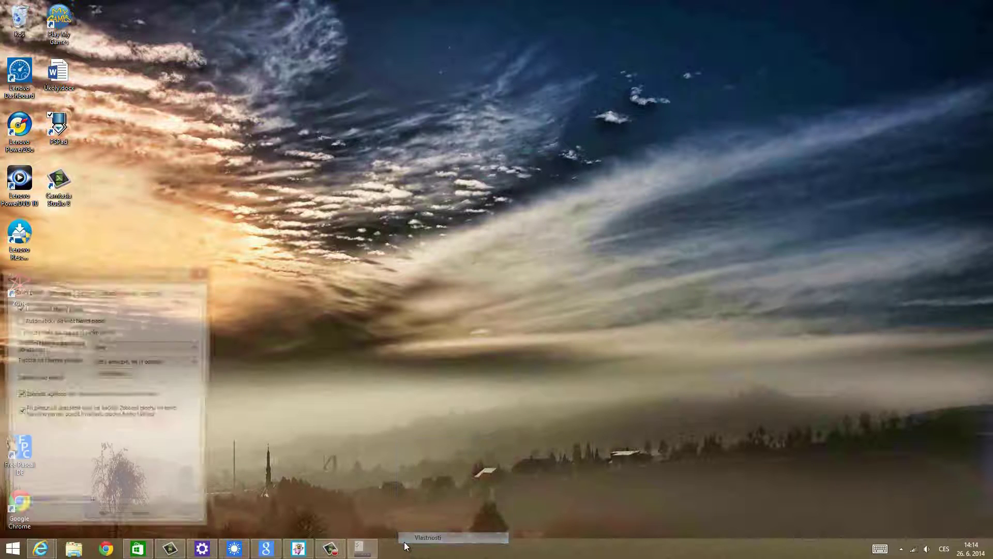
{"action": "left_click_drag", "start_coordinate": [54, 272], "coordinate": [360, 198]}
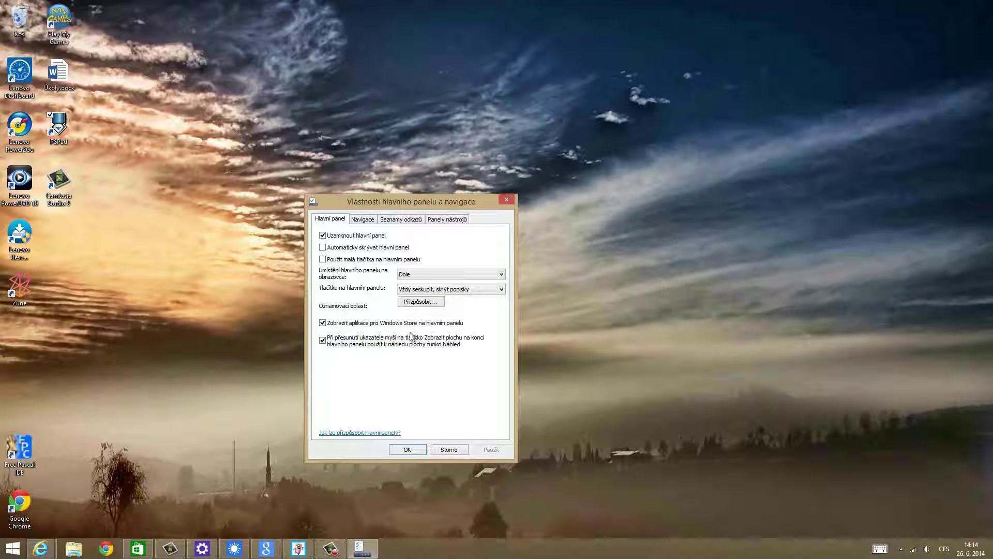
{"action": "left_click", "coordinate": [506, 200]}
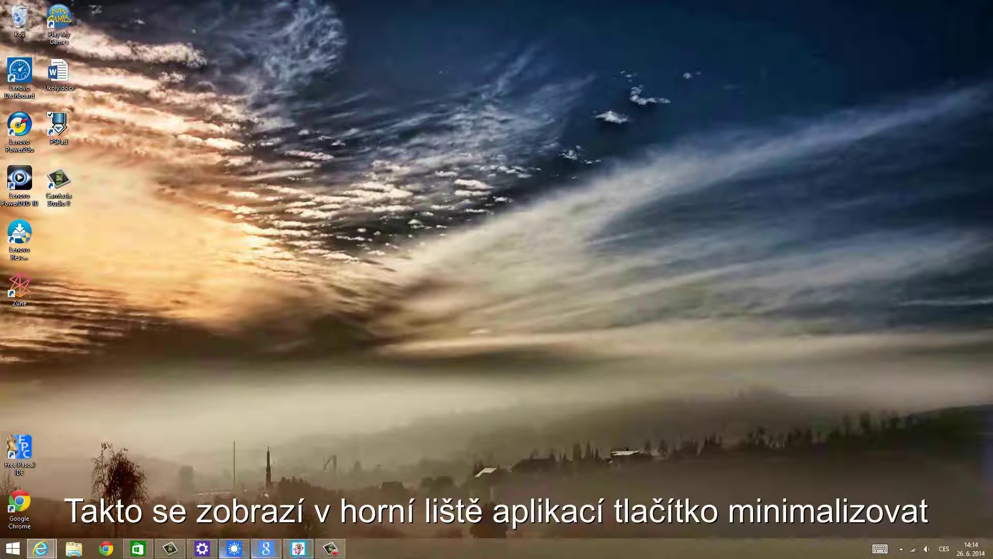
Restore the Despicable Me game from the taskbar, and close the game
{"action": "mouse_move", "coordinate": [26, 20]}
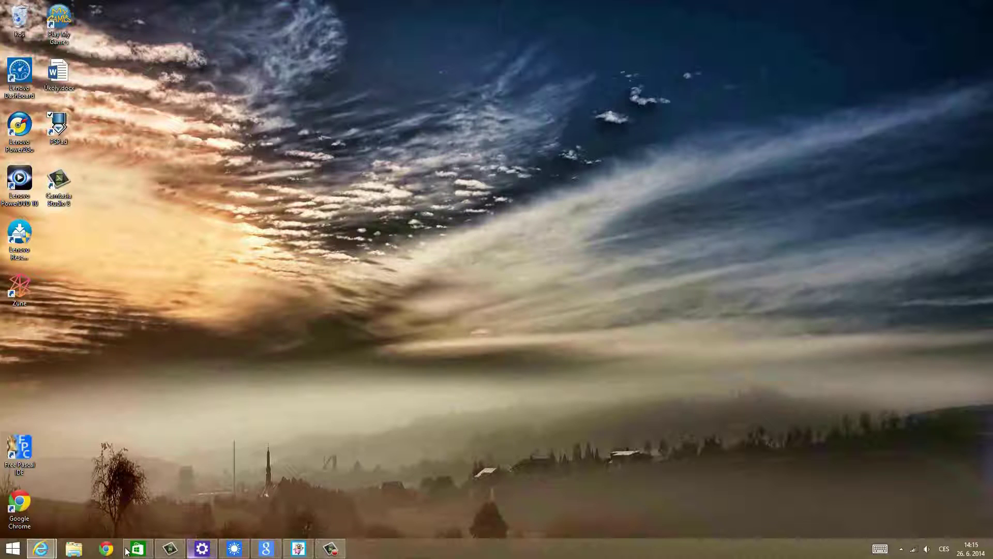
{"action": "left_click", "coordinate": [294, 547]}
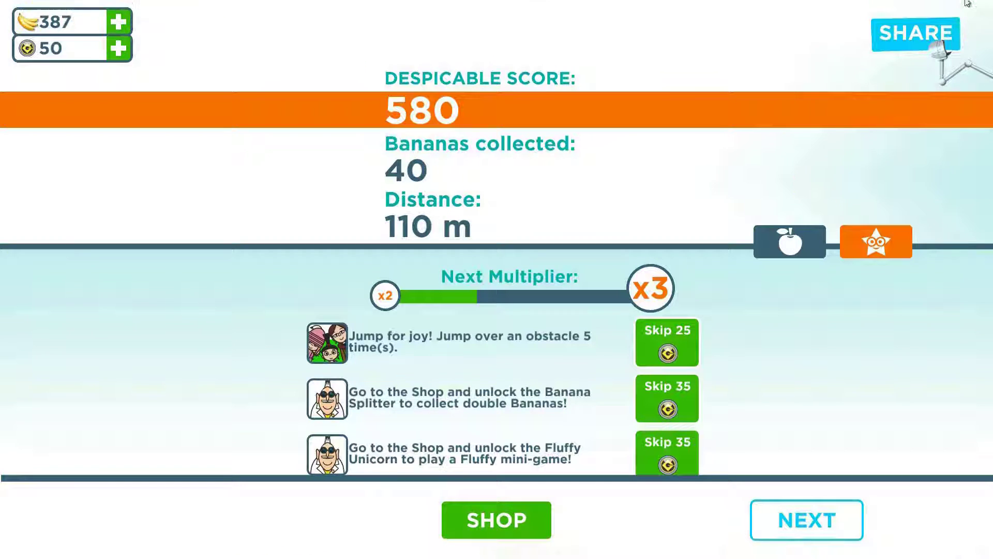
{"action": "left_click", "coordinate": [985, 6]}
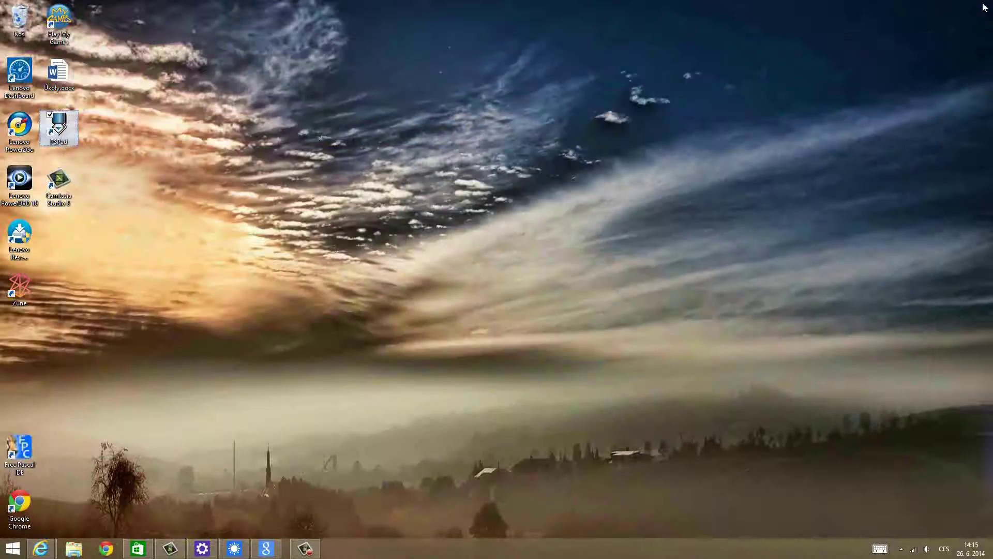
Show the Start screen, return to the desktop through the Plocha tile, and select the PSPad shortcut
{"action": "key", "text": "super"}
{"action": "left_click", "coordinate": [67, 137]}
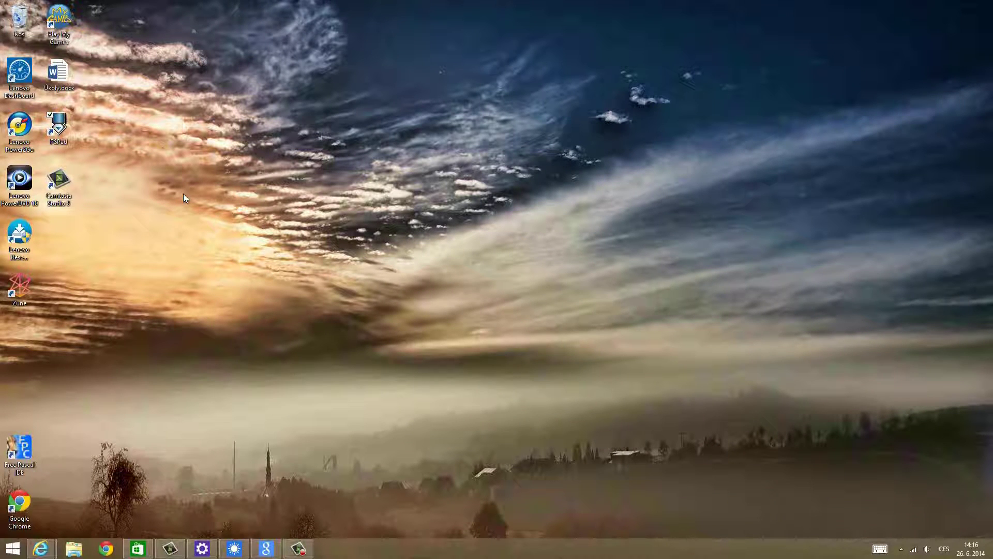
{"action": "left_click", "coordinate": [69, 114]}
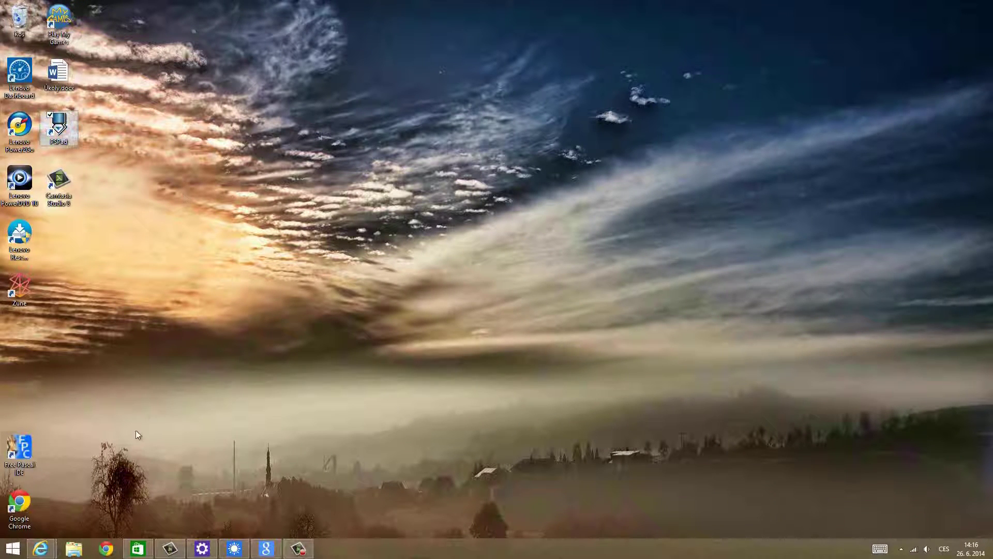
Inspect the taskbar context menus of Store, PC settings, weather, Google and Camtasia Recorder, then dismiss them and clear the desktop icon selection
{"action": "right_click", "coordinate": [134, 546]}
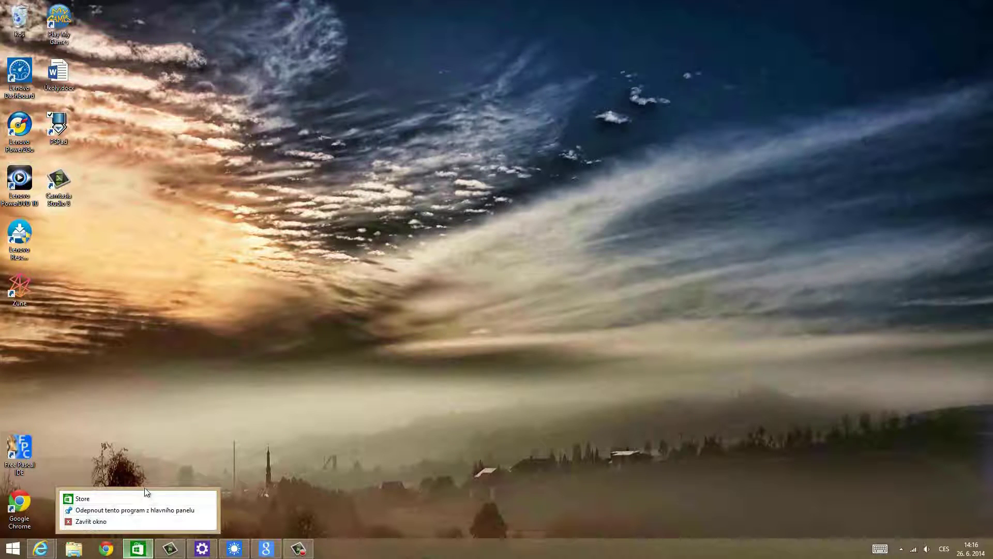
{"action": "right_click", "coordinate": [202, 547]}
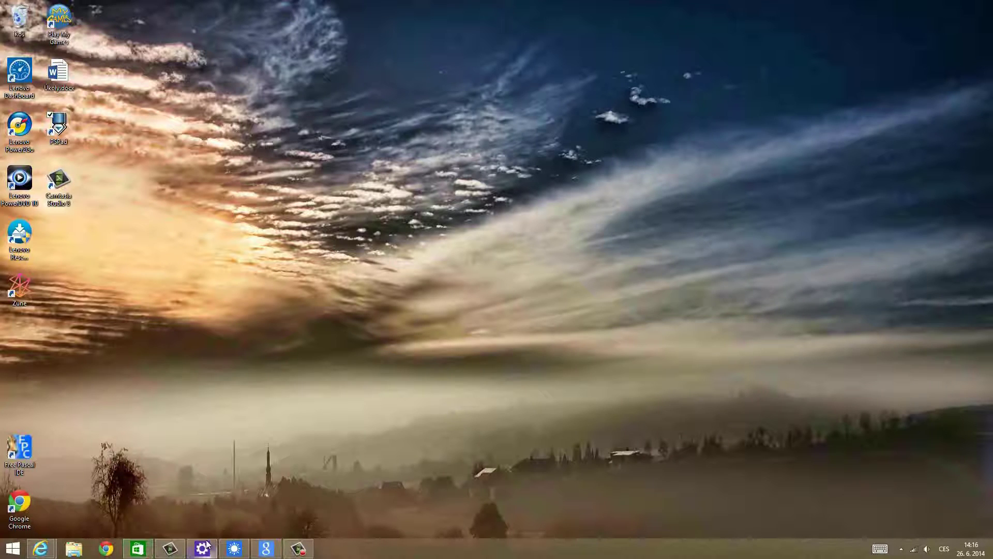
{"action": "right_click", "coordinate": [234, 547]}
{"action": "right_click", "coordinate": [266, 547]}
{"action": "right_click", "coordinate": [298, 548]}
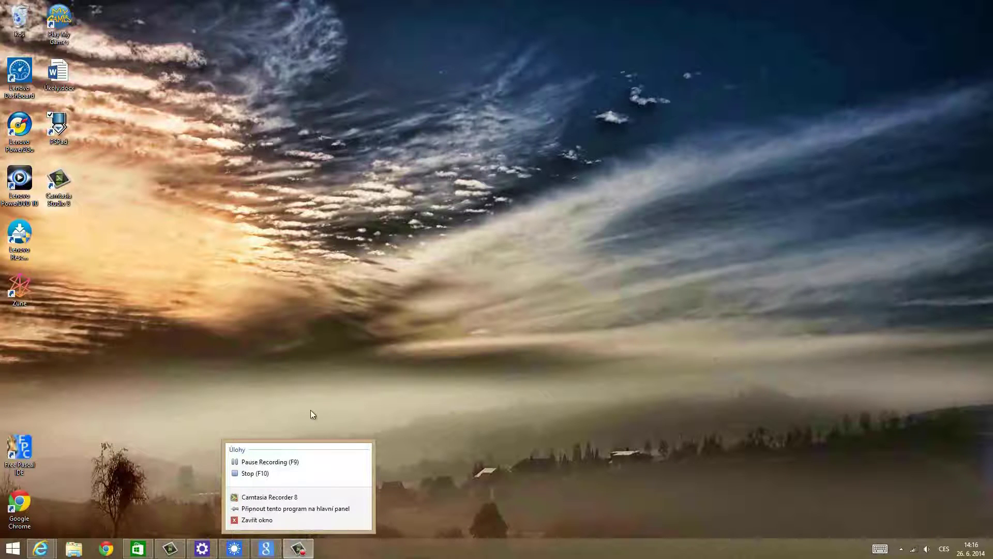
{"action": "left_click", "coordinate": [278, 368]}
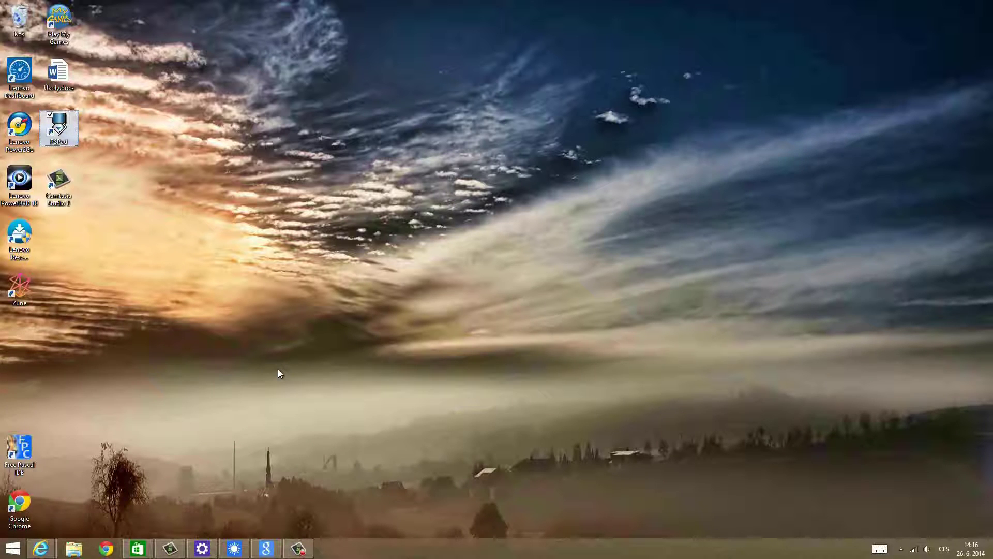
{"action": "right_click", "coordinate": [250, 307]}
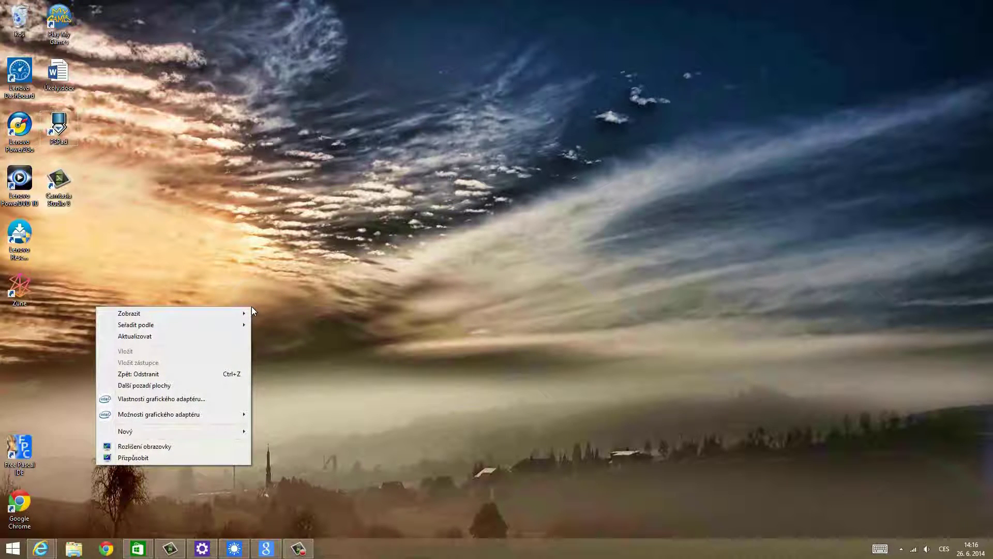
{"action": "left_click", "coordinate": [252, 307]}
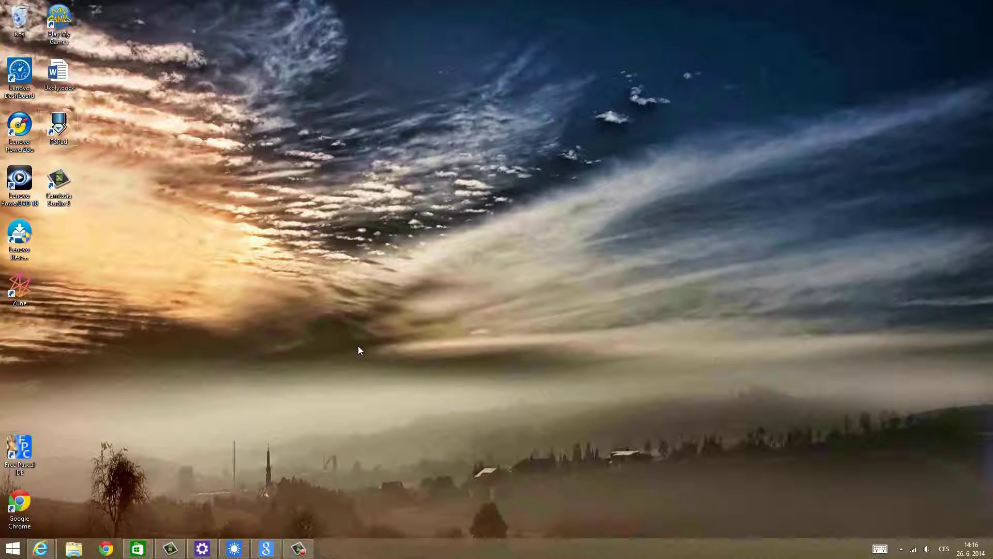
Compare the touch and mouse versions of the Store's taskbar context menu, dismissing each one
{"action": "right_click", "coordinate": [139, 548]}
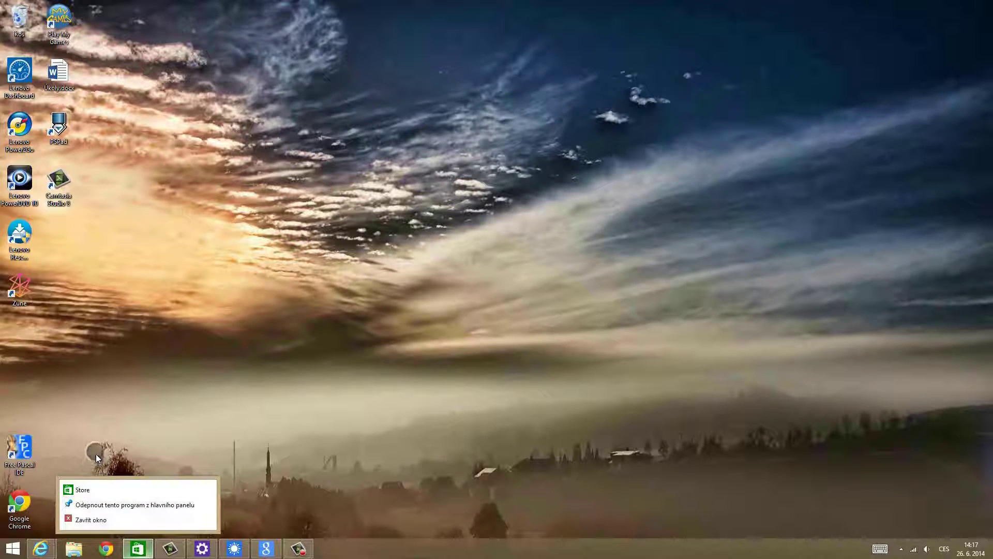
{"action": "left_click", "coordinate": [167, 414]}
{"action": "right_click", "coordinate": [145, 552]}
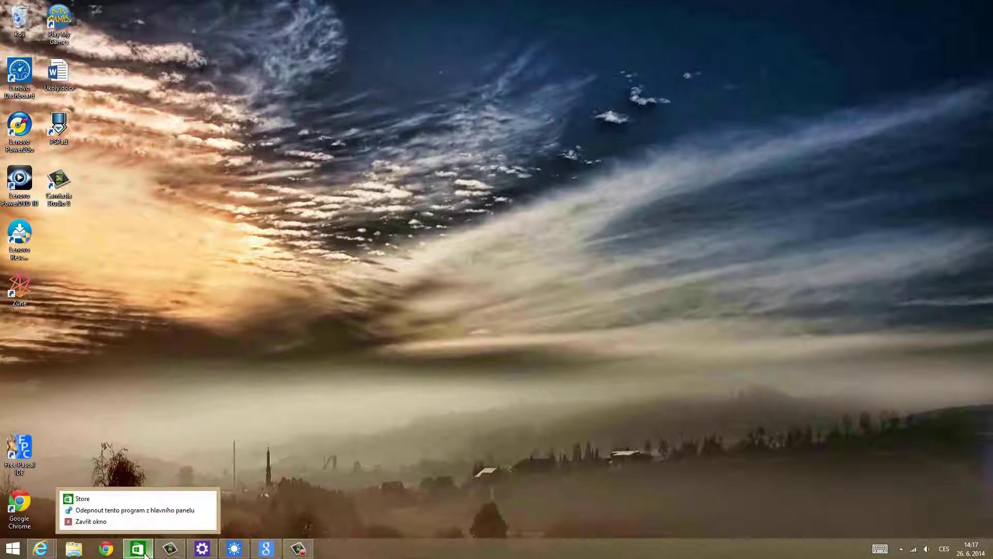
{"action": "left_click", "coordinate": [158, 424]}
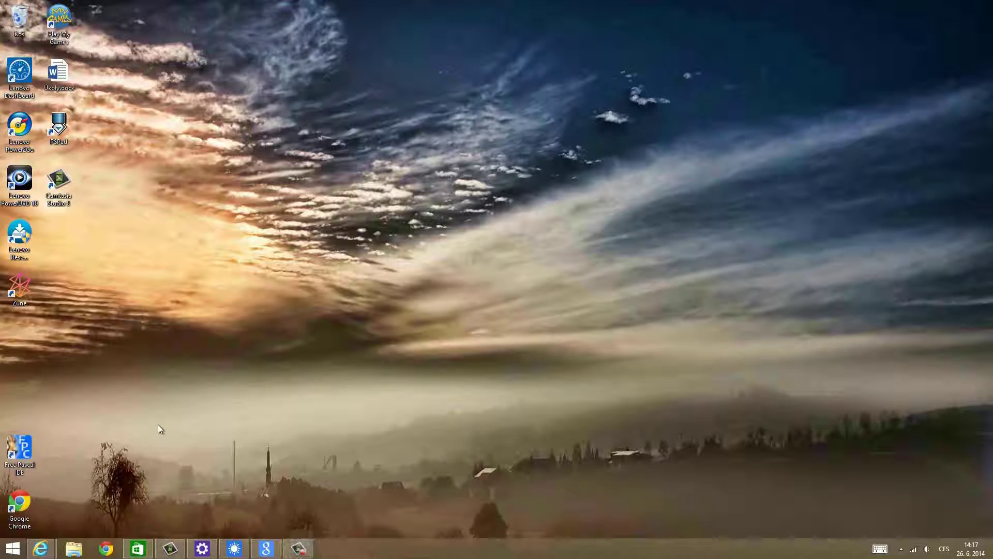
Compare the touch and mouse versions of Camtasia Recorder's taskbar context menu without choosing a command
{"action": "right_click", "coordinate": [299, 549]}
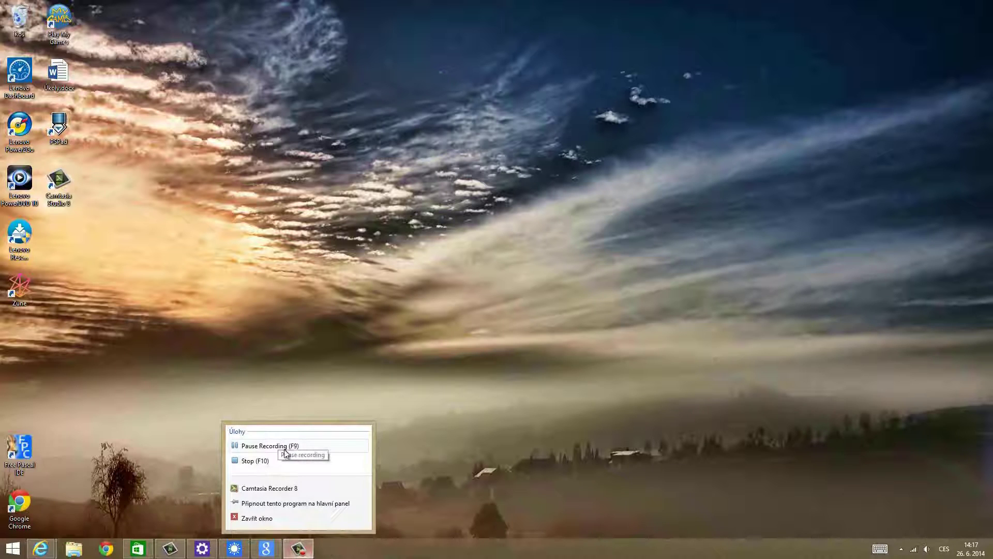
{"action": "left_click_drag", "start_coordinate": [271, 457], "coordinate": [268, 526]}
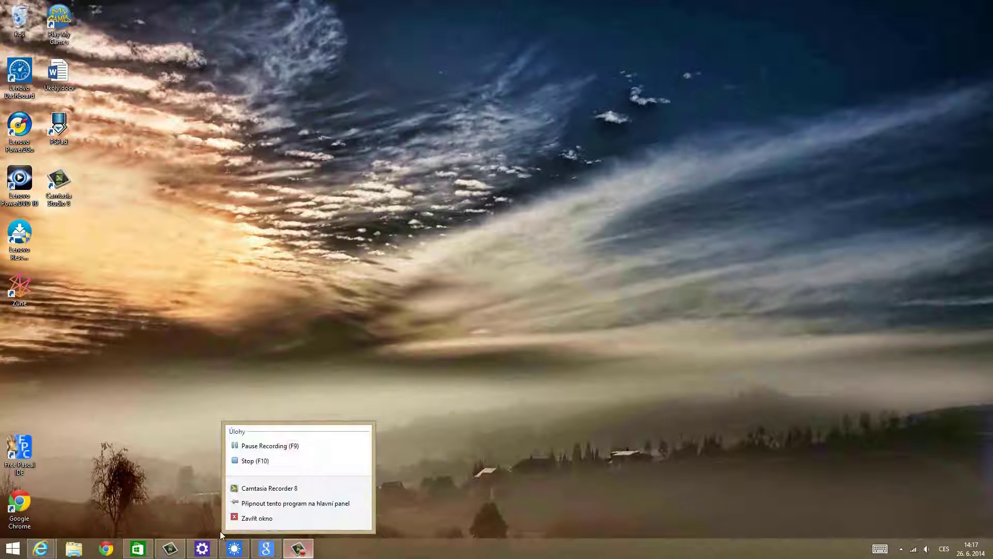
{"action": "left_click", "coordinate": [373, 556]}
{"action": "right_click", "coordinate": [304, 549]}
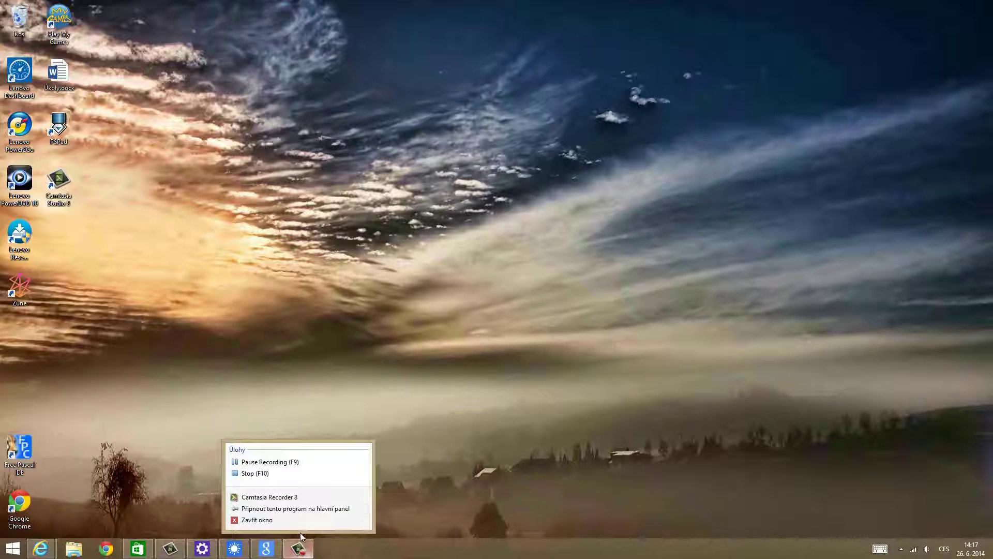
{"action": "left_click", "coordinate": [235, 383]}
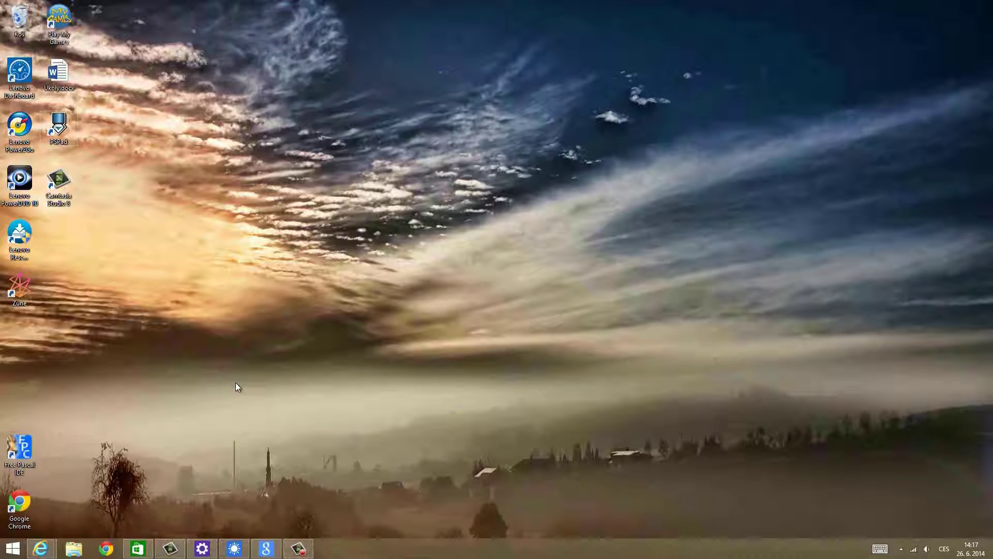
Launch Word 2013 from the Office group on the Start screen
{"action": "left_click", "coordinate": [14, 549]}
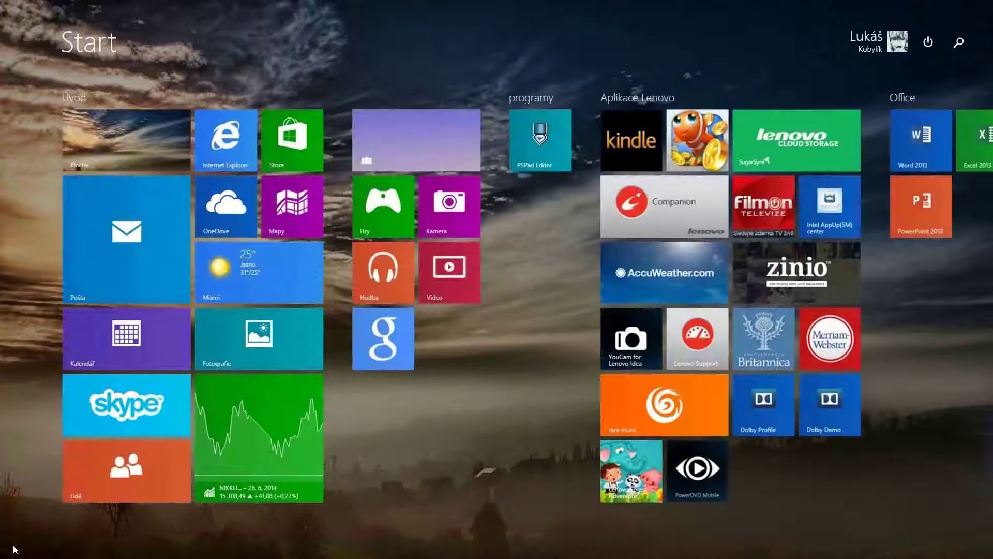
{"action": "scroll", "coordinate": [14, 549], "scroll_direction": "down", "scroll_amount": 5}
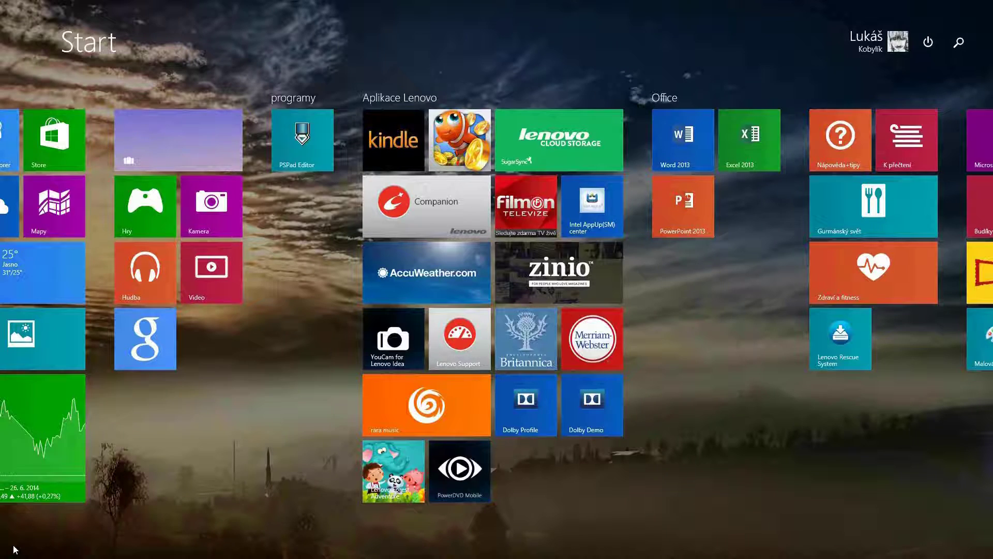
{"action": "left_click", "coordinate": [656, 144]}
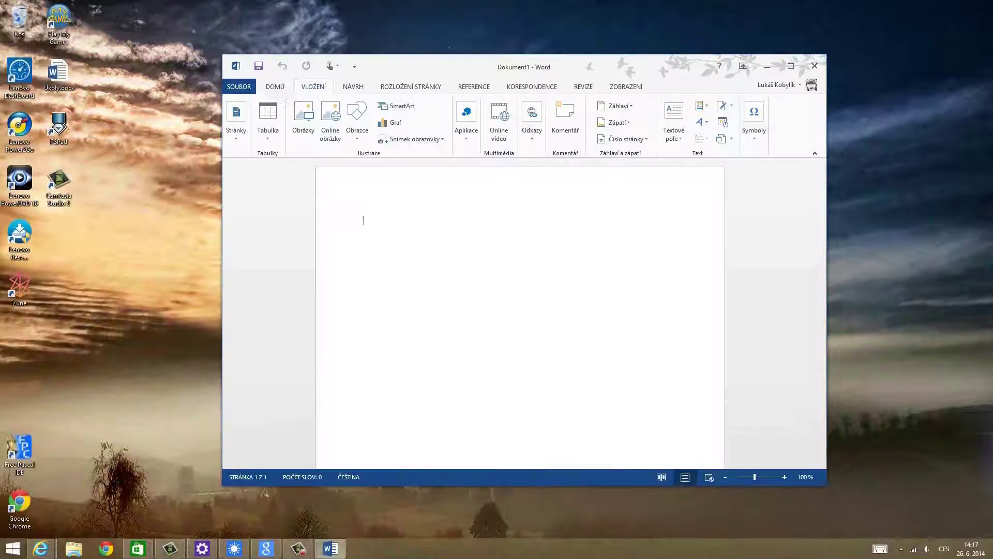
Browse Word's Vložení, Návrh and Domů commands in touch mode, and switch the ribbon to mouse mode
{"action": "left_click", "coordinate": [314, 86]}
{"action": "left_click", "coordinate": [354, 86]}
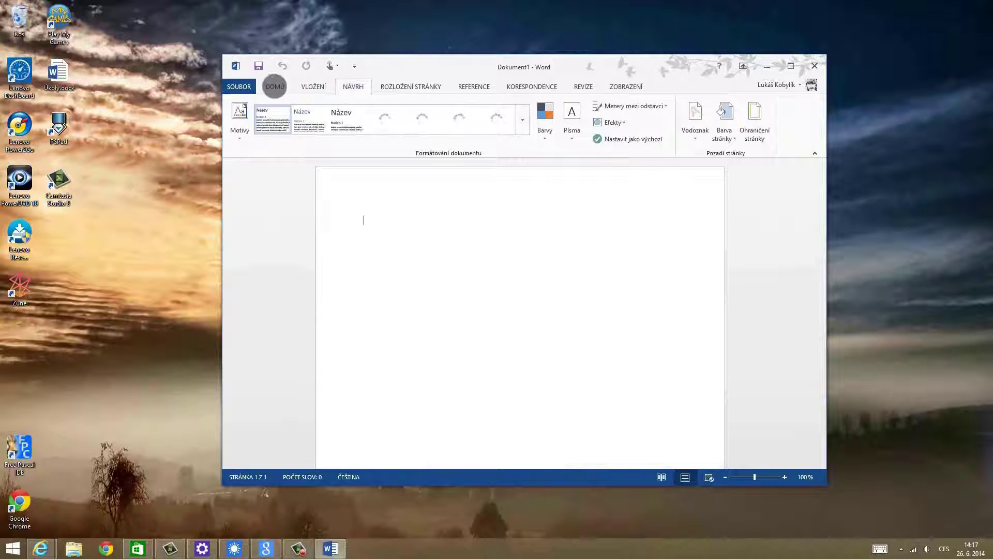
{"action": "left_click", "coordinate": [275, 86]}
{"action": "left_click", "coordinate": [331, 66]}
{"action": "left_click", "coordinate": [366, 111]}
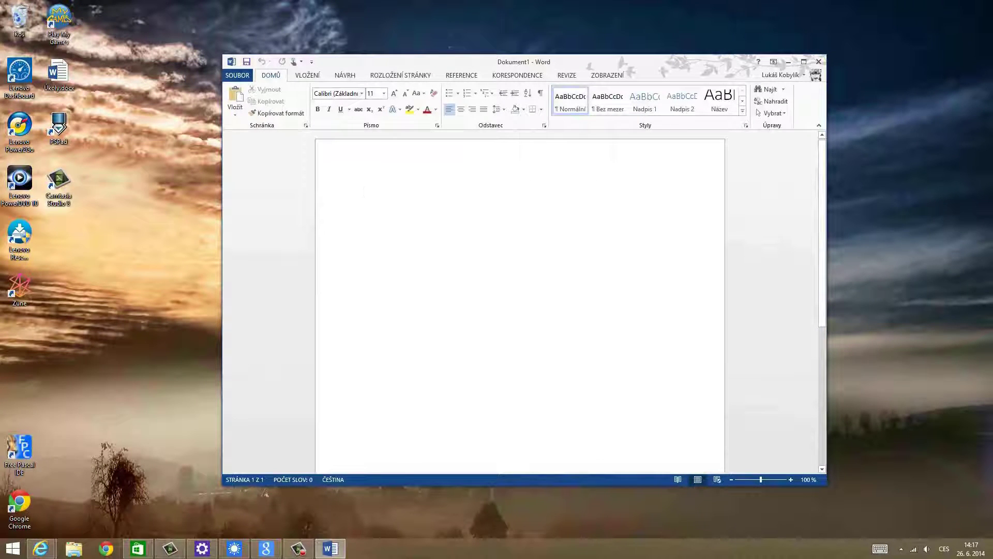
Switch Word's ribbon back to touch mode and browse the Vložení, Návrh and Domů commands
{"action": "left_click", "coordinate": [293, 63]}
{"action": "left_click", "coordinate": [361, 128]}
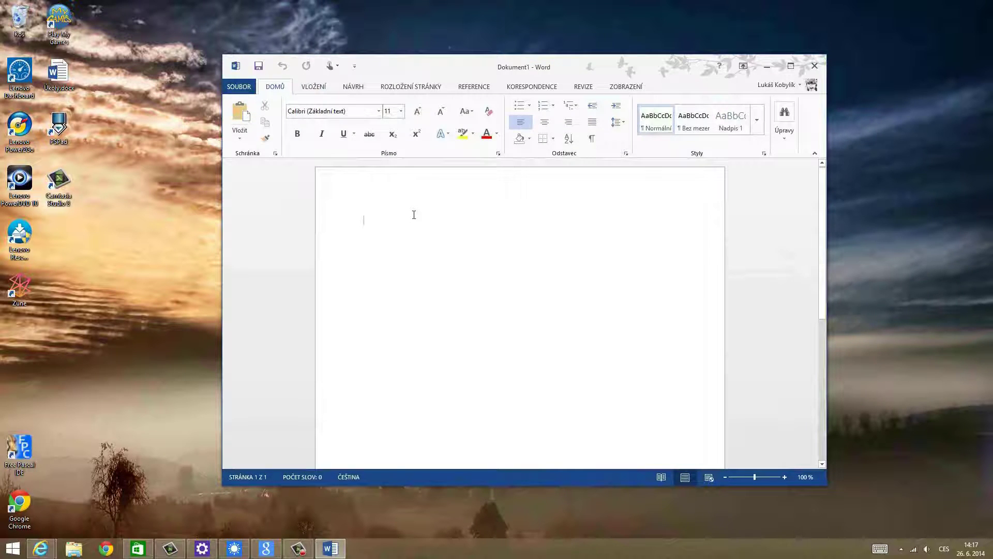
{"action": "left_click", "coordinate": [314, 87]}
{"action": "left_click", "coordinate": [354, 87]}
{"action": "left_click", "coordinate": [275, 87]}
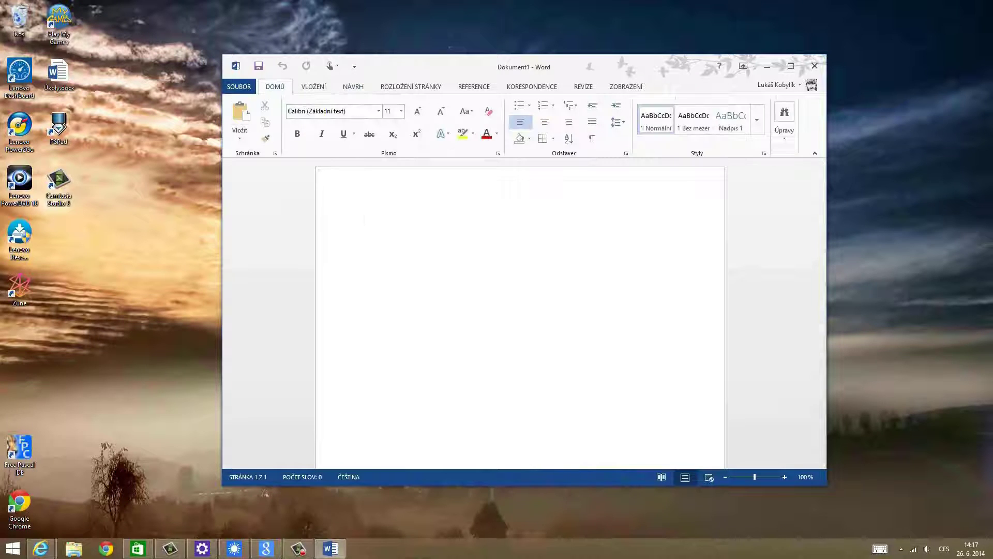
Return Word's ribbon to mouse mode, move the window toward the desktop's left edge, and close Word
{"action": "left_click", "coordinate": [333, 67]}
{"action": "left_click", "coordinate": [354, 100]}
{"action": "left_click_drag", "start_coordinate": [324, 64], "coordinate": [199, 82]}
{"action": "left_click", "coordinate": [696, 78]}
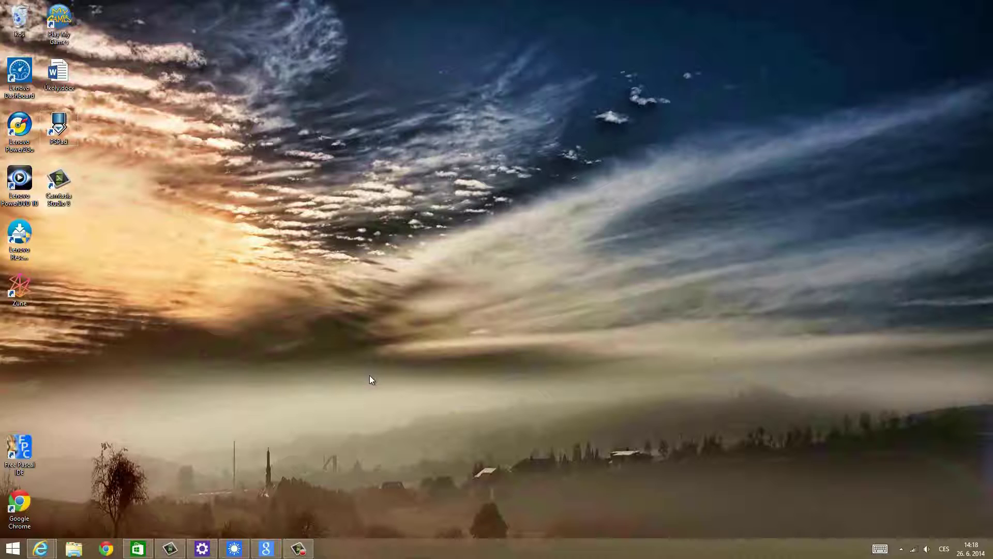
Open the Feature Suggestions page in Internet Explorer and view its category list opened from the Messaging filter
{"action": "mouse_move", "coordinate": [47, 546]}
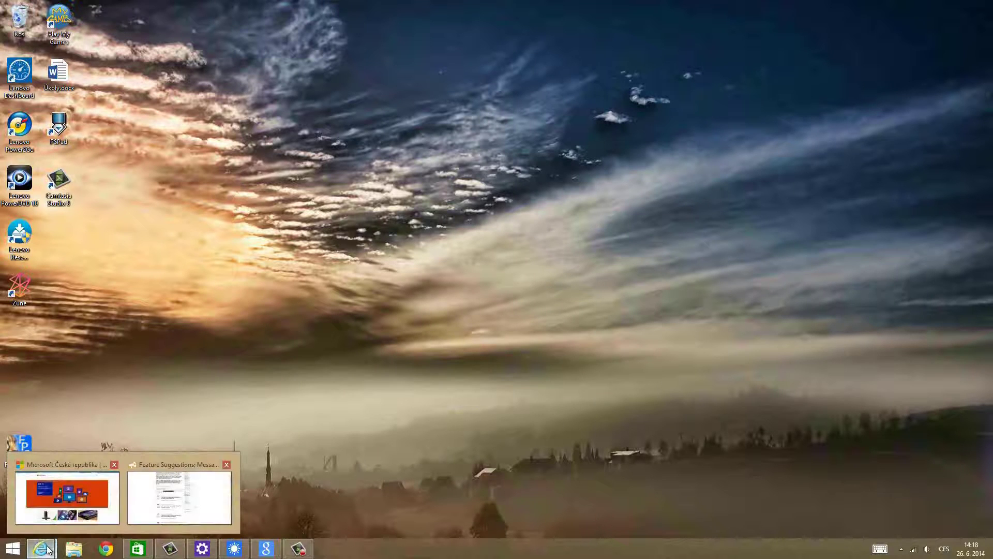
{"action": "left_click", "coordinate": [169, 497]}
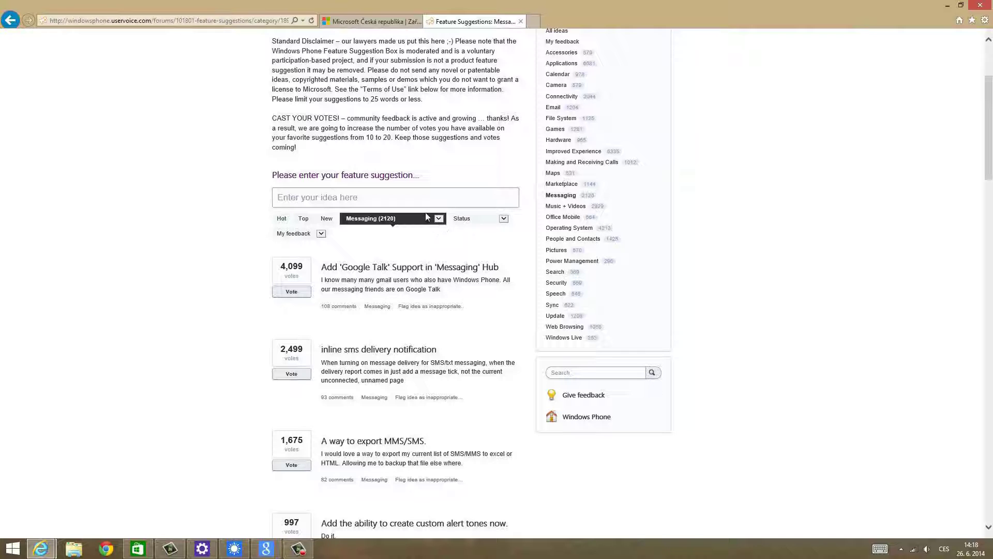
{"action": "left_click", "coordinate": [427, 218]}
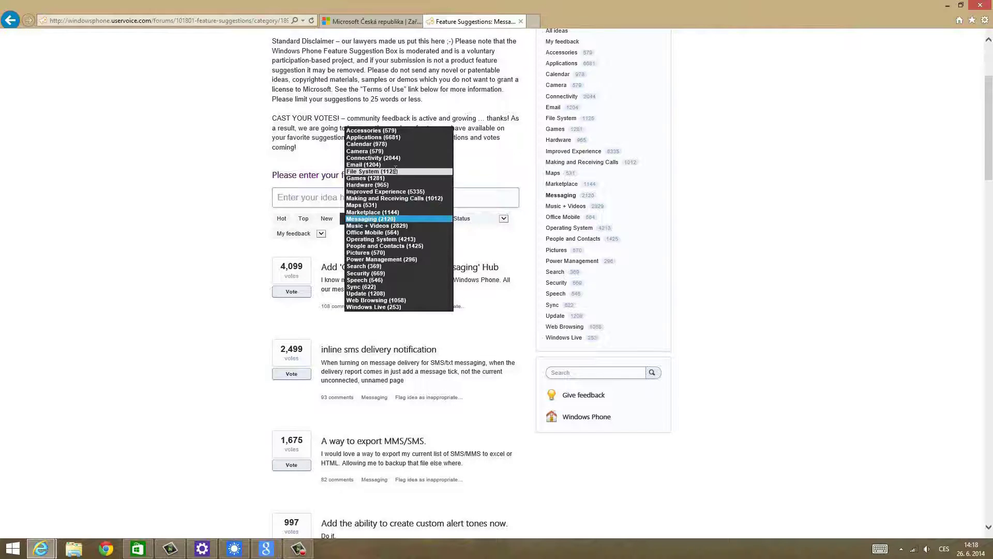
{"action": "scroll", "coordinate": [375, 336], "scroll_direction": "up", "scroll_amount": 1}
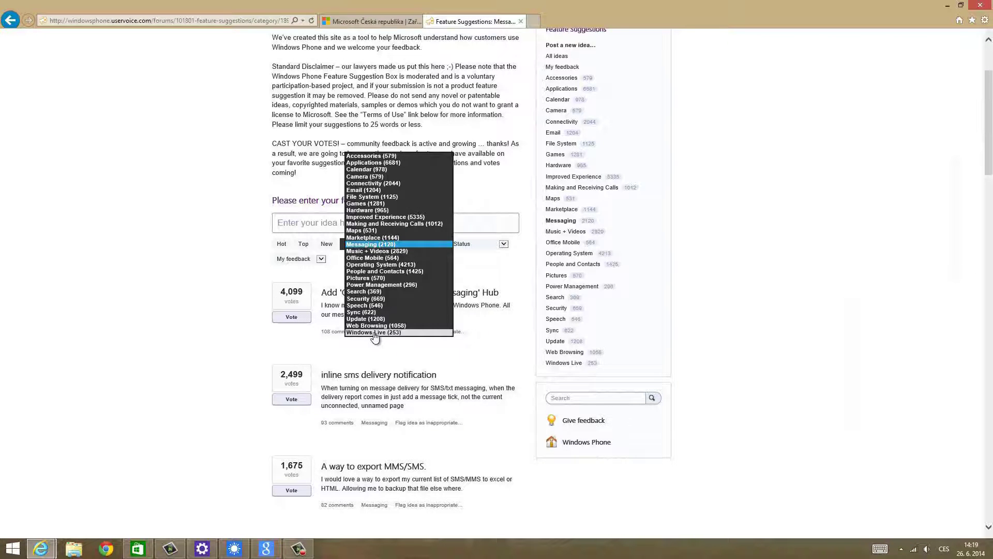
{"action": "scroll", "coordinate": [375, 337], "scroll_direction": "up", "scroll_amount": 3}
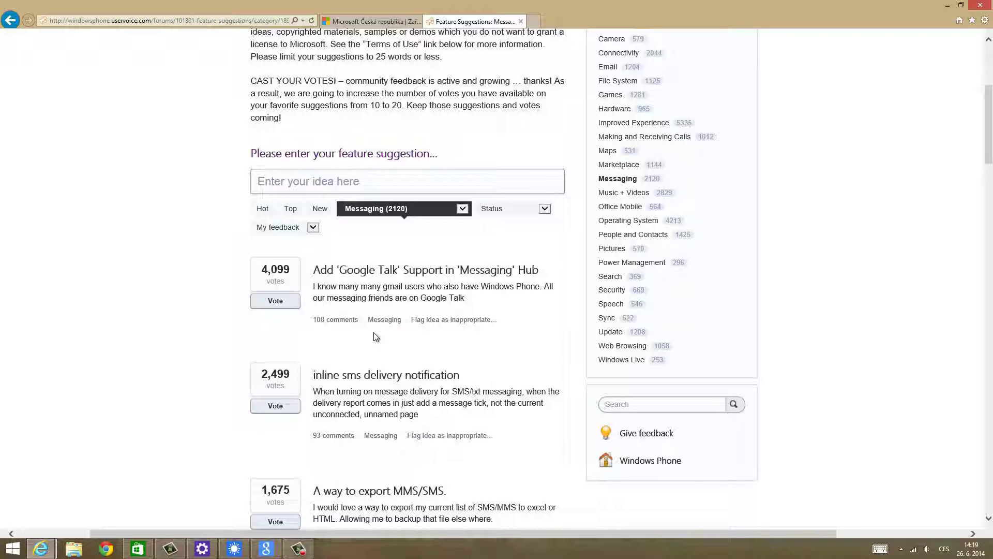
Browse the touch version of the category list and filter the feature suggestions by Applications
{"action": "left_click", "coordinate": [459, 207]}
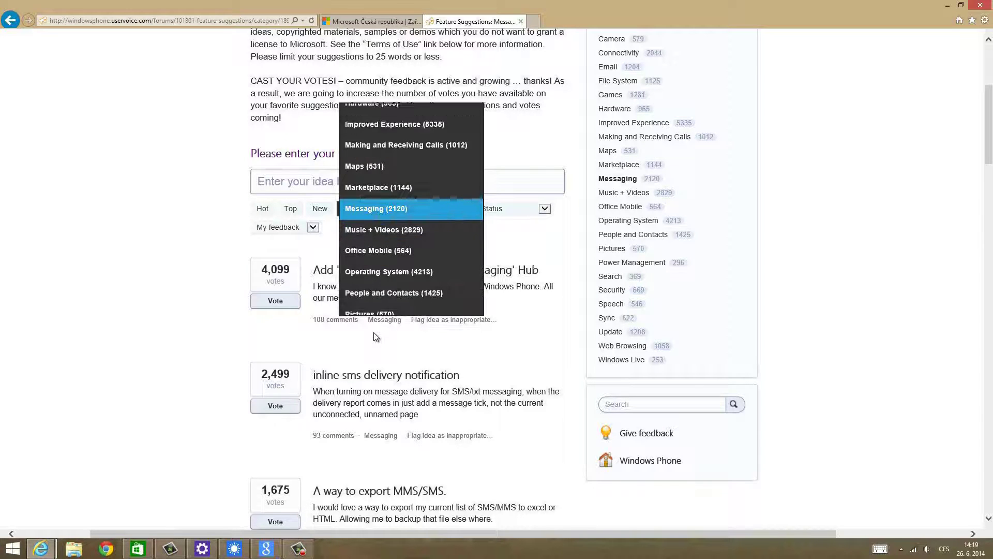
{"action": "scroll", "coordinate": [411, 209], "scroll_direction": "up", "scroll_amount": 4}
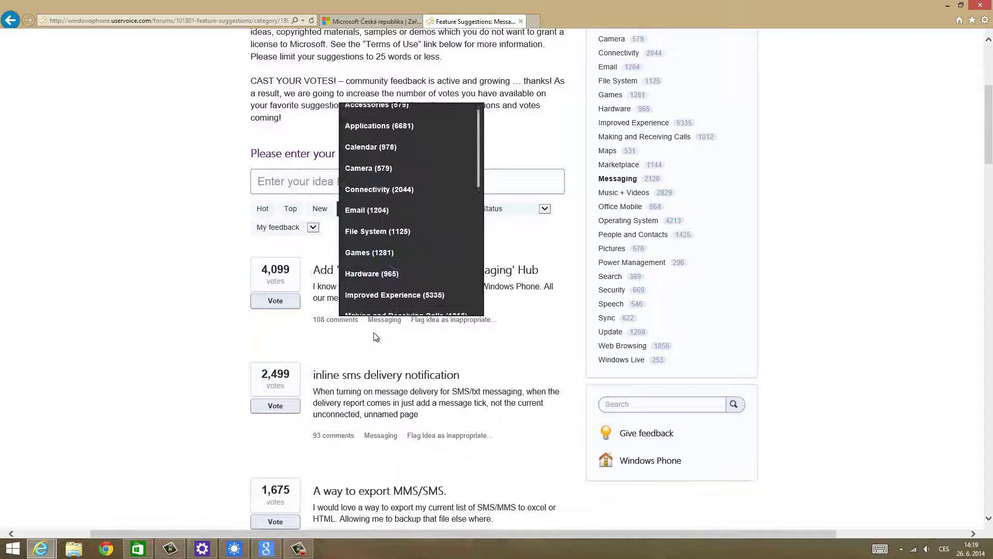
{"action": "scroll", "coordinate": [411, 209], "scroll_direction": "down", "scroll_amount": 3}
{"action": "scroll", "coordinate": [411, 209], "scroll_direction": "down", "scroll_amount": 6}
{"action": "scroll", "coordinate": [411, 209], "scroll_direction": "up", "scroll_amount": 8}
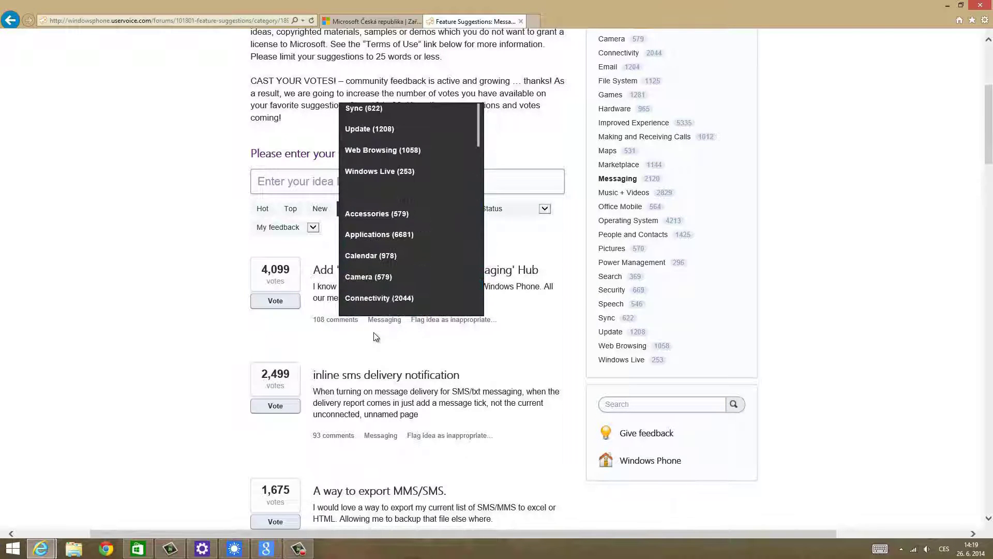
{"action": "scroll", "coordinate": [411, 207], "scroll_direction": "up", "scroll_amount": 2}
{"action": "left_click", "coordinate": [383, 204]}
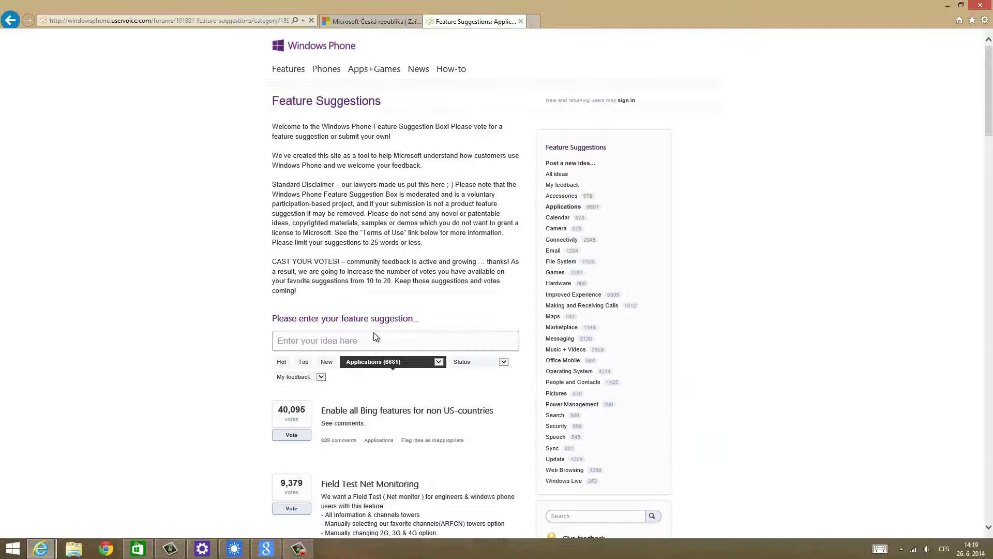
Change the feature suggestions category filter to File System
{"action": "left_click", "coordinate": [396, 361]}
{"action": "scroll", "coordinate": [373, 336], "scroll_direction": "down", "scroll_amount": 2}
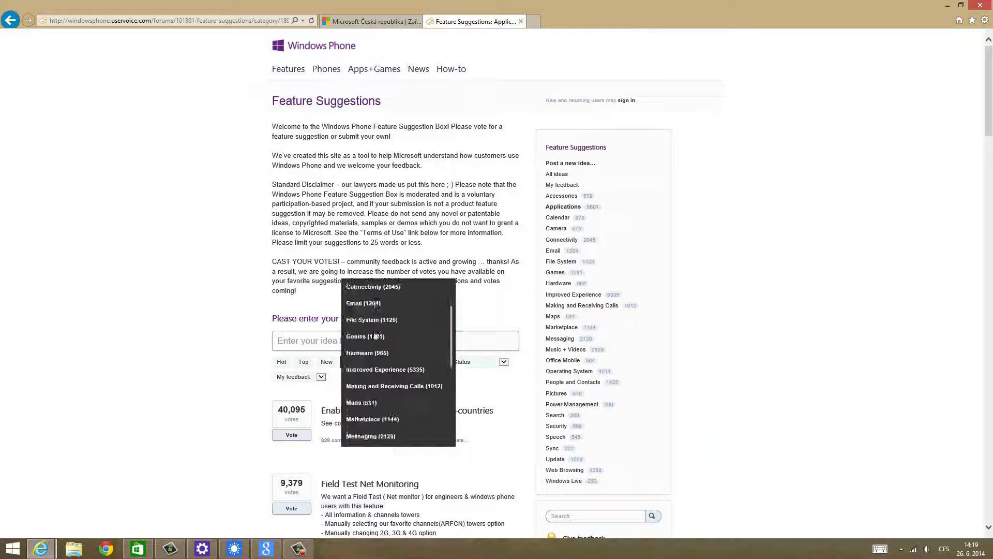
{"action": "left_click", "coordinate": [381, 374]}
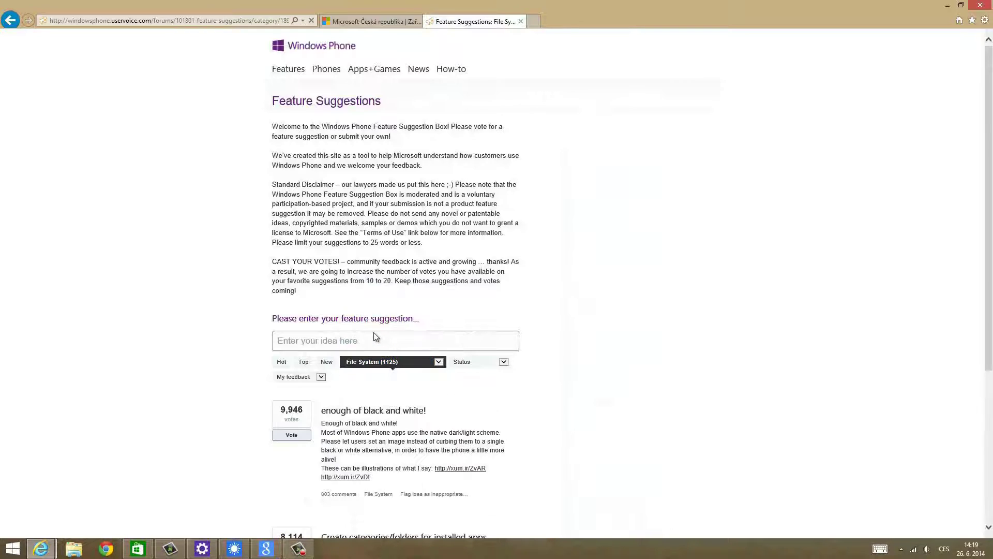
Go through the Start screen to the desktop, show the shutdown options in the Settings charm, and dismiss them
{"action": "key", "text": "super"}
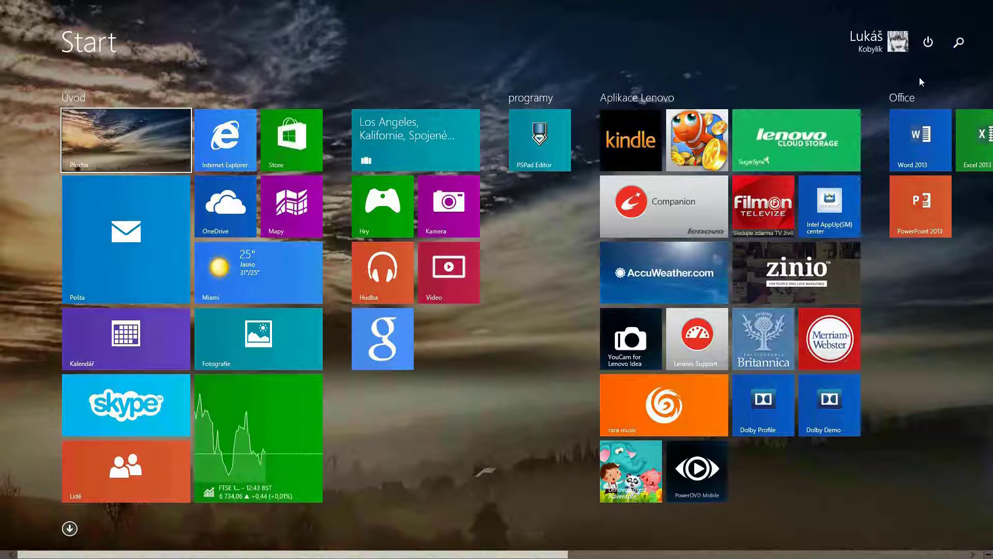
{"action": "key", "text": "super"}
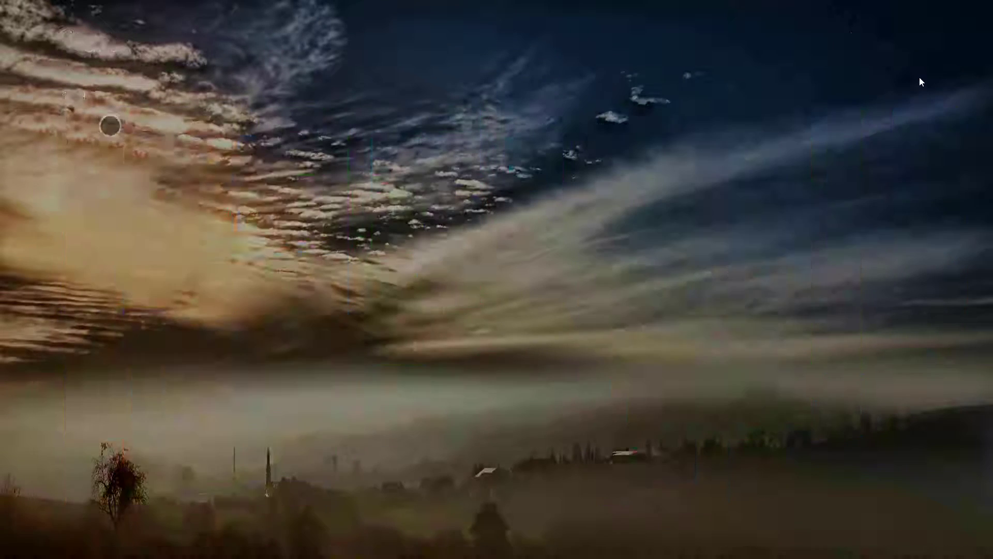
{"action": "key", "text": "super+i"}
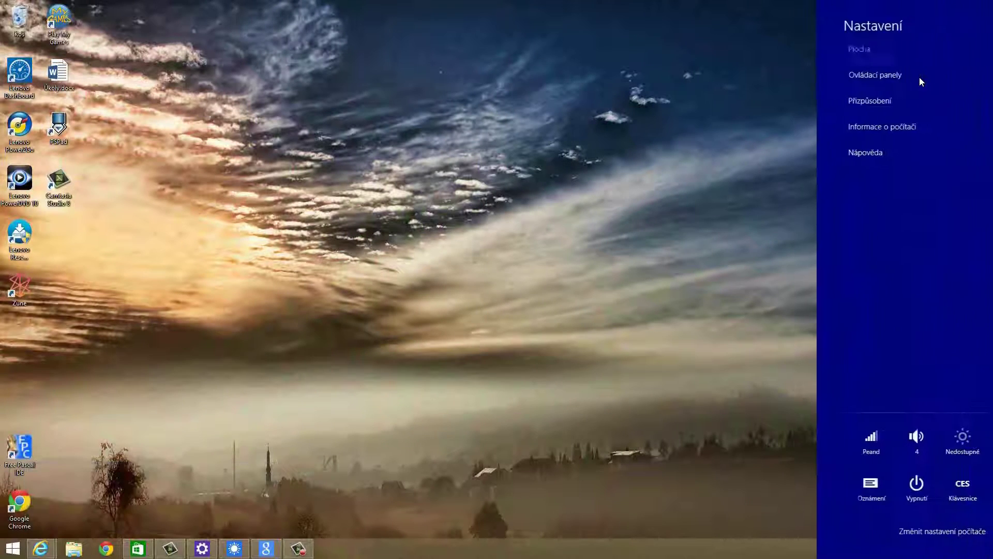
{"action": "left_click", "coordinate": [904, 487]}
{"action": "left_click", "coordinate": [633, 373]}
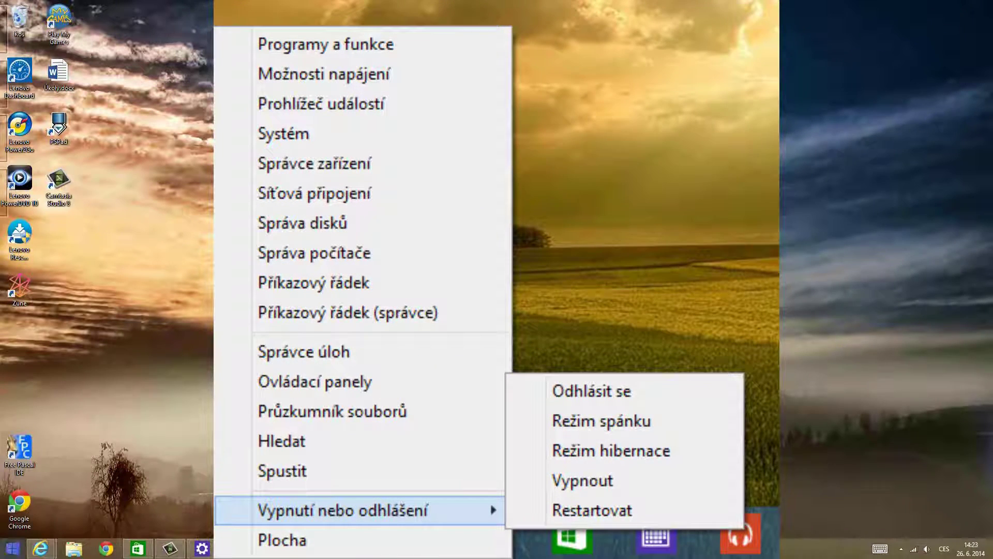
Show the power options on the Start screen and dismiss them without choosing one
{"action": "left_click", "coordinate": [12, 548]}
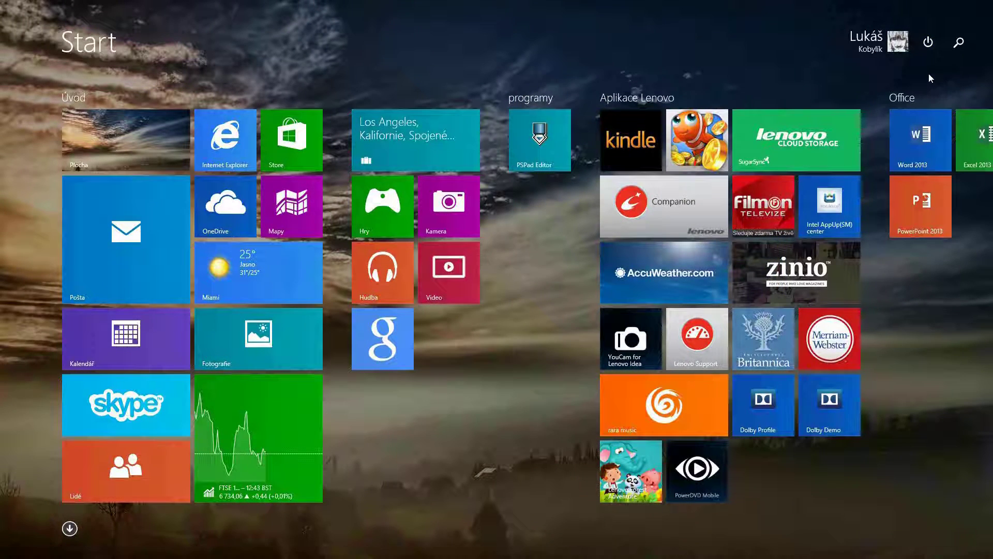
{"action": "left_click", "coordinate": [928, 41]}
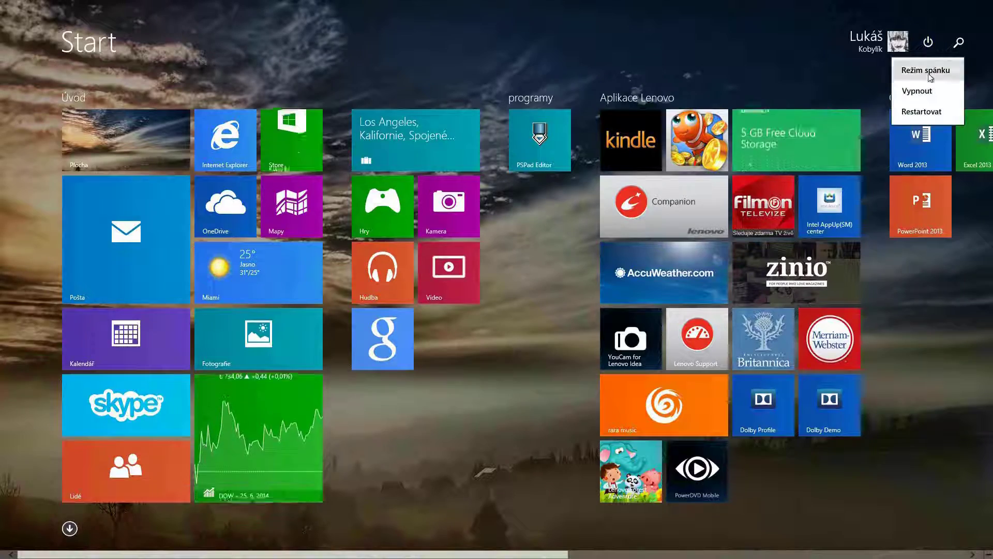
{"action": "left_click", "coordinate": [750, 60]}
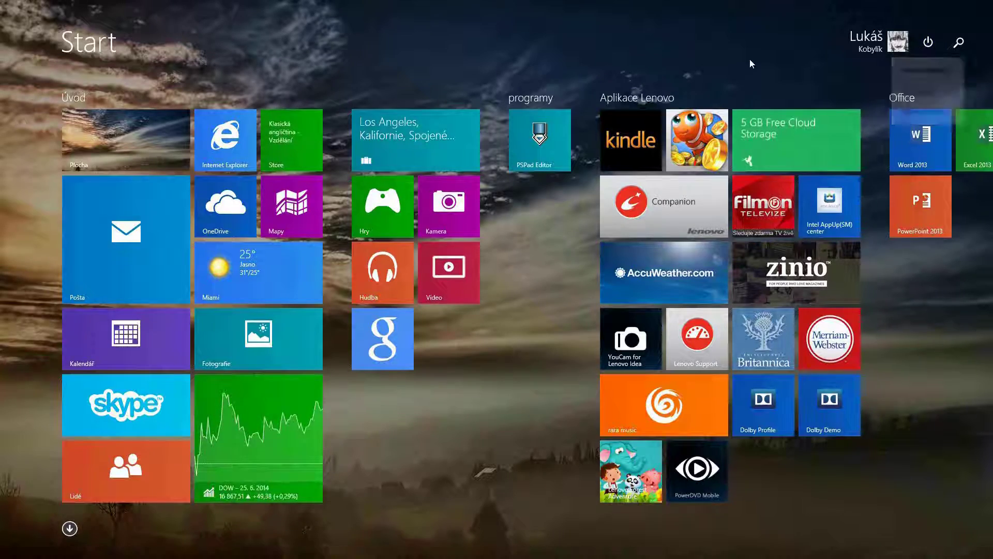